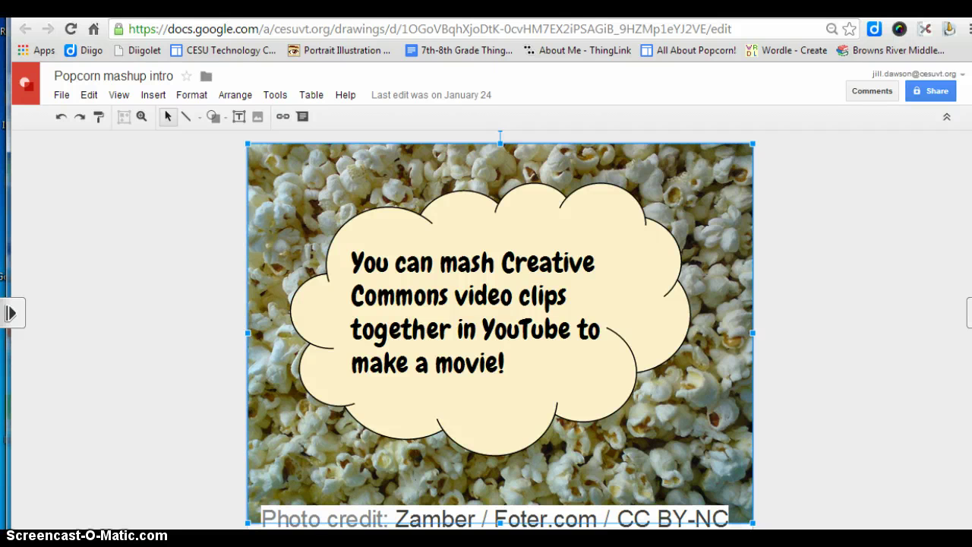
Load youtube.com in a new browser tab.
{"action": "key", "text": "ctrl+t"}
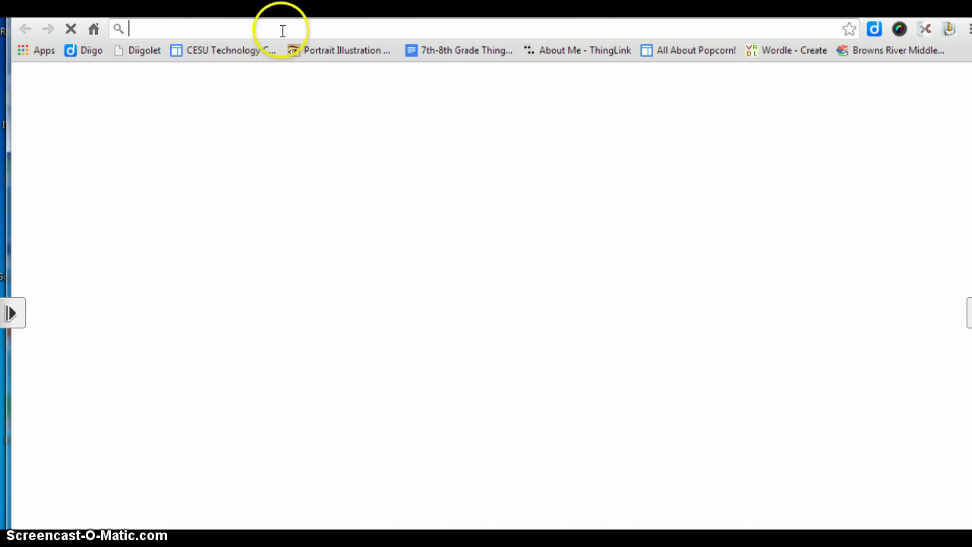
{"action": "type", "text": "youtube.com"}
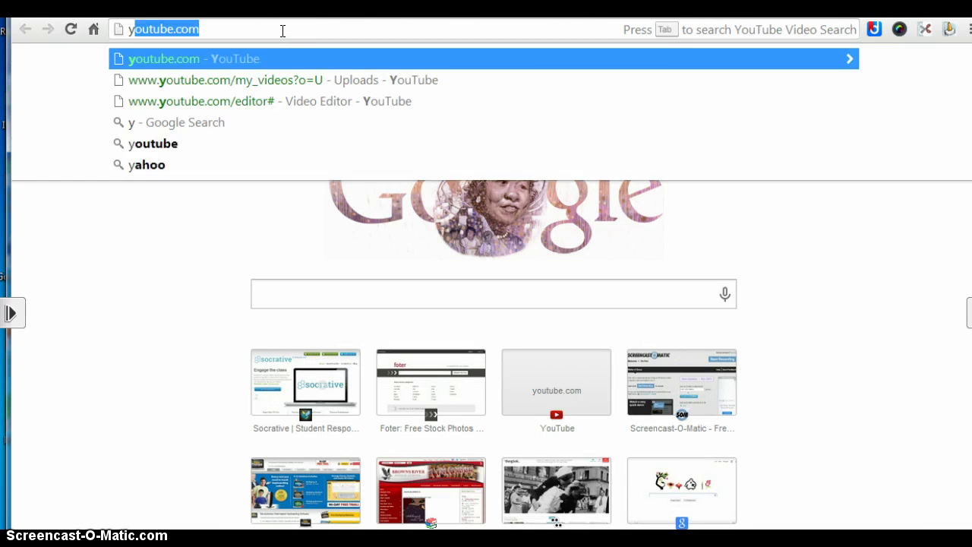
{"action": "key", "text": "Return"}
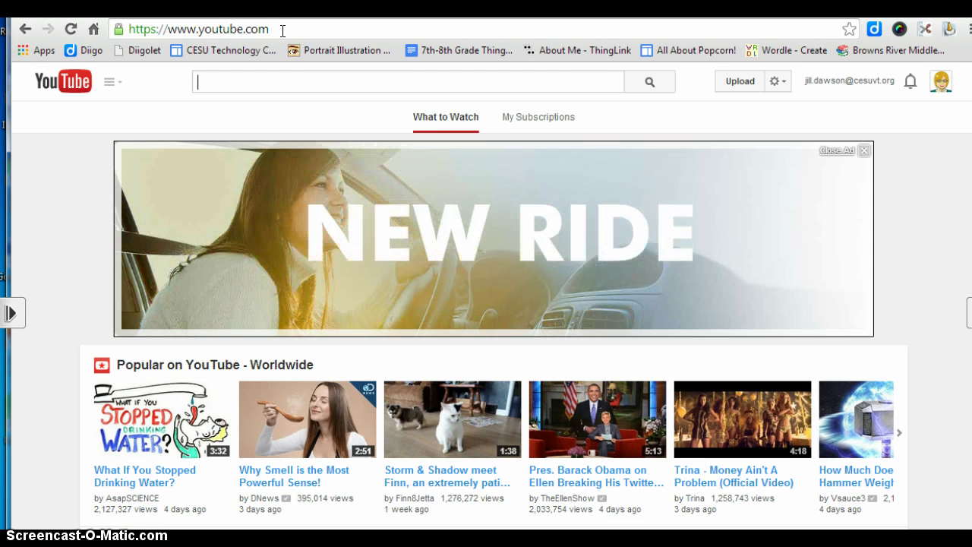
Go from the account menu to Video Manager and the Video Editor.
{"action": "left_click", "coordinate": [289, 28]}
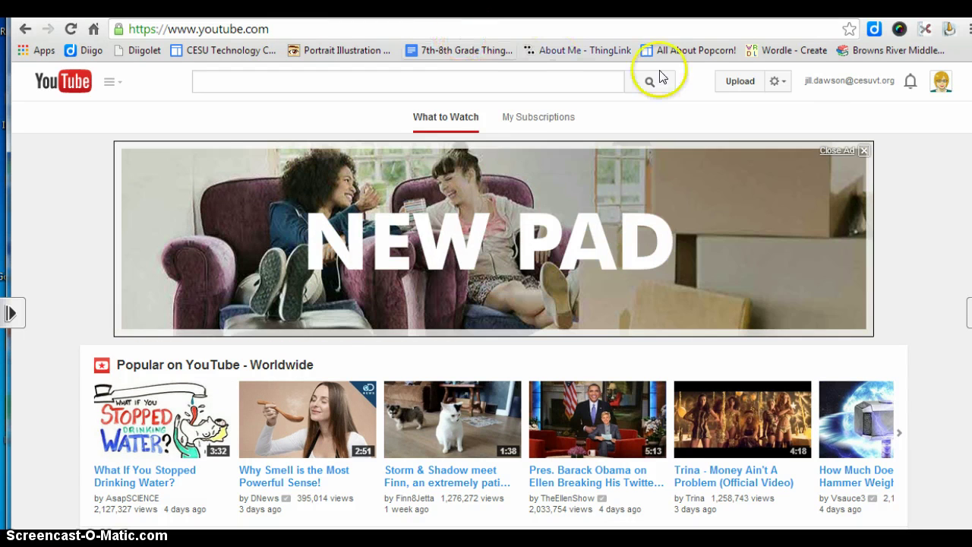
{"action": "left_click", "coordinate": [831, 83]}
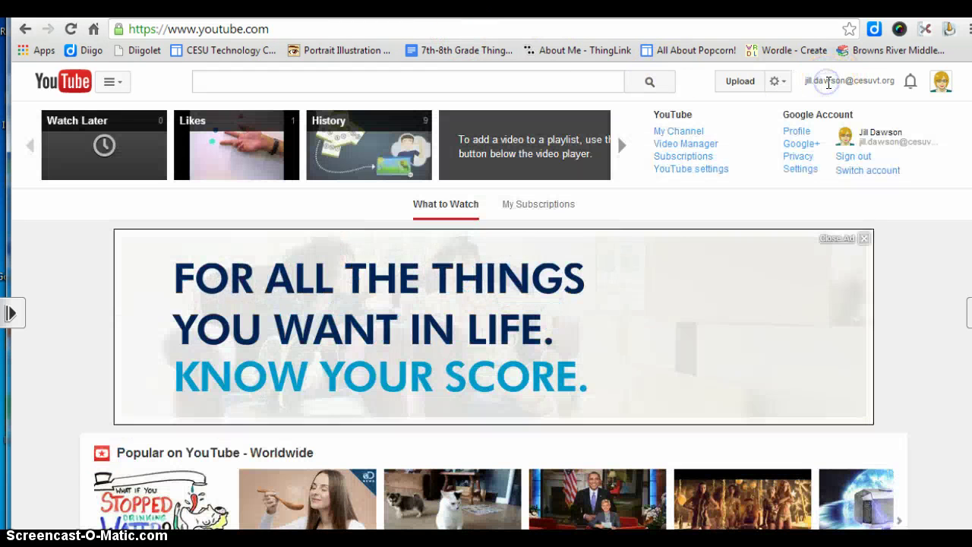
{"action": "left_click", "coordinate": [691, 144]}
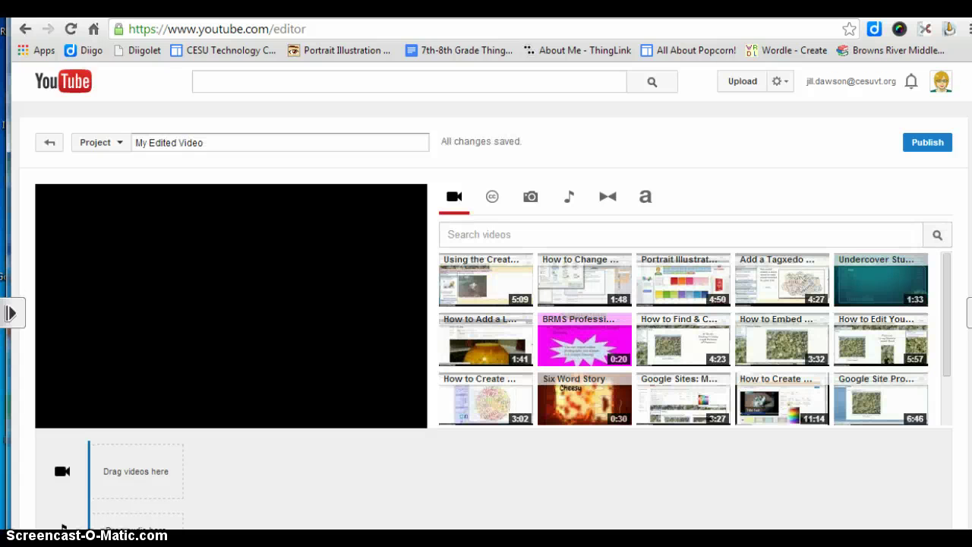
Browse the Creative Commons, photos, audio and transitions libraries, ending on the title templates.
{"action": "scroll", "coordinate": [62, 527], "scroll_direction": "down", "scroll_amount": 3}
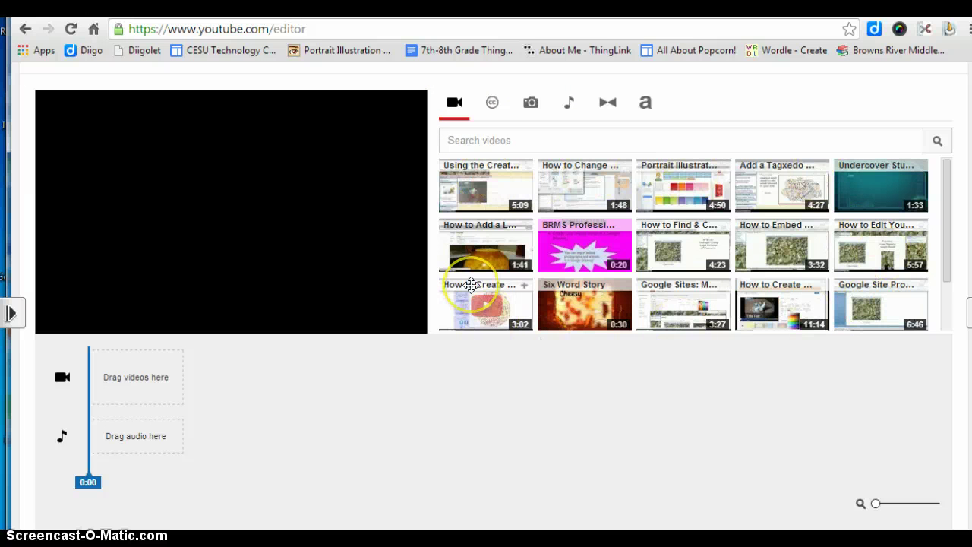
{"action": "left_click", "coordinate": [491, 104]}
{"action": "left_click", "coordinate": [582, 225]}
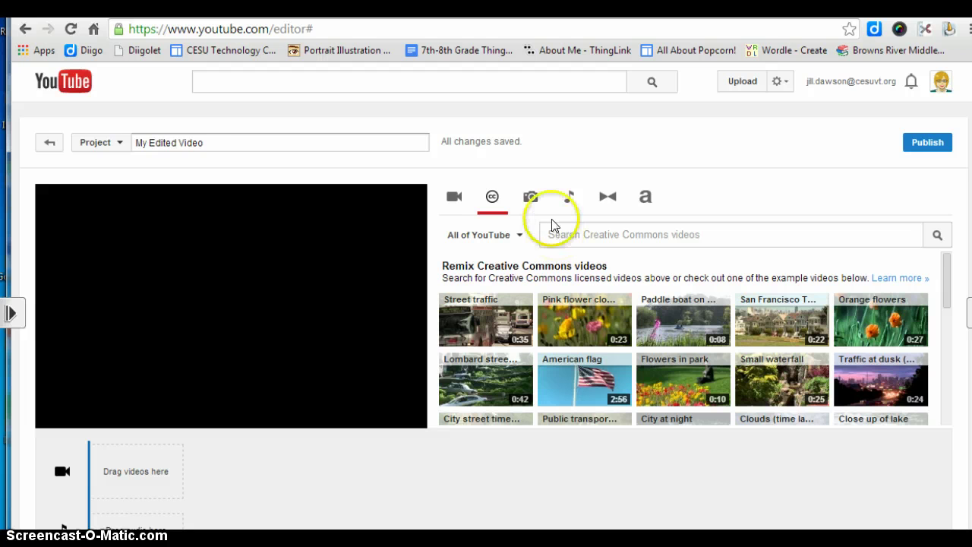
{"action": "left_click", "coordinate": [530, 197]}
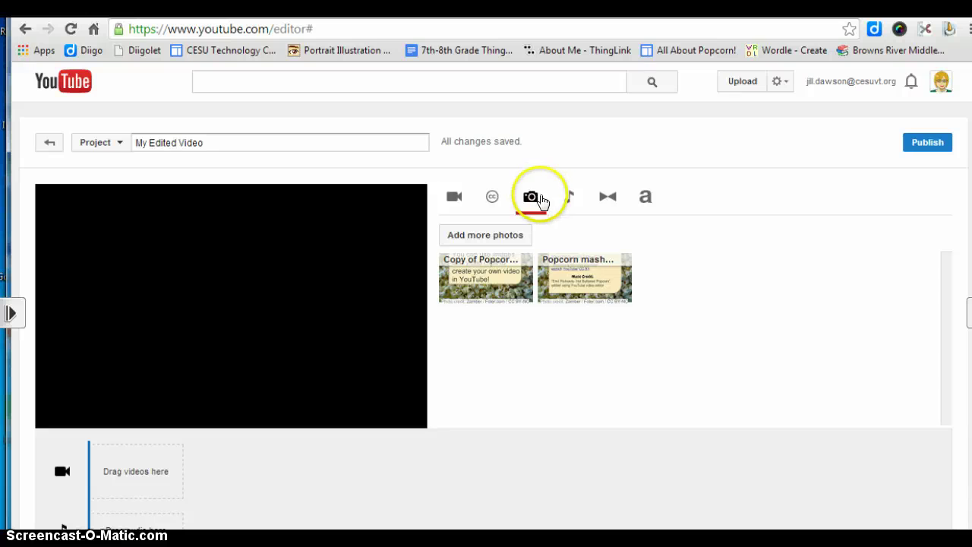
{"action": "left_click", "coordinate": [570, 199]}
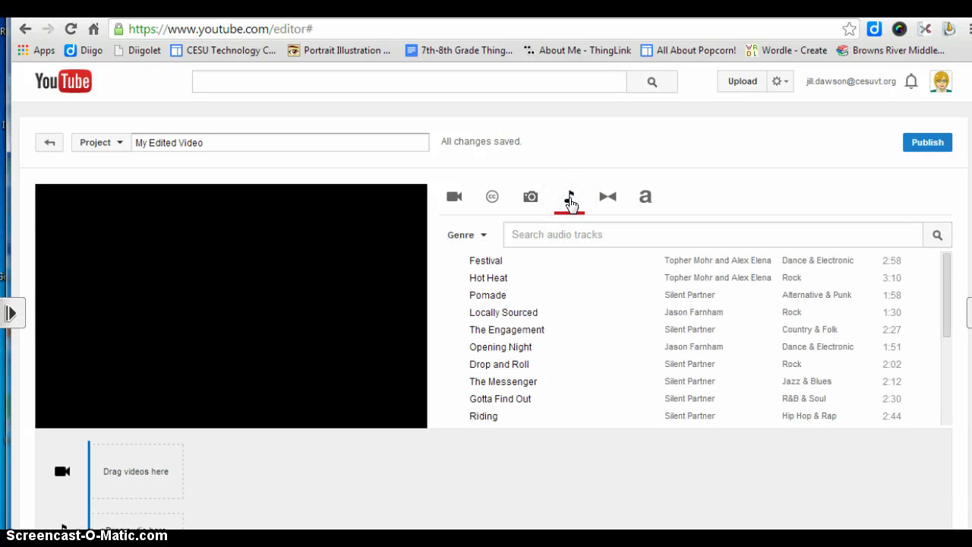
{"action": "left_click", "coordinate": [608, 198]}
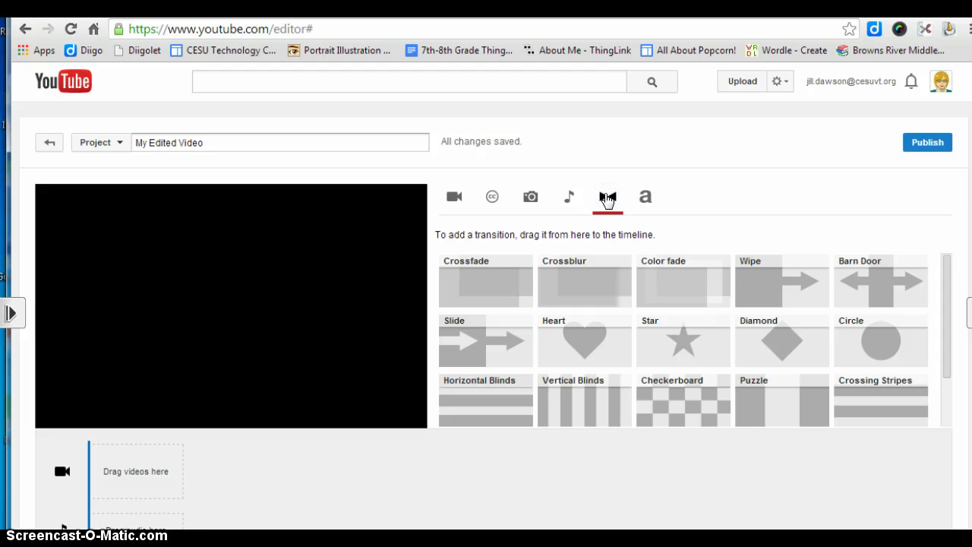
{"action": "left_click", "coordinate": [644, 197]}
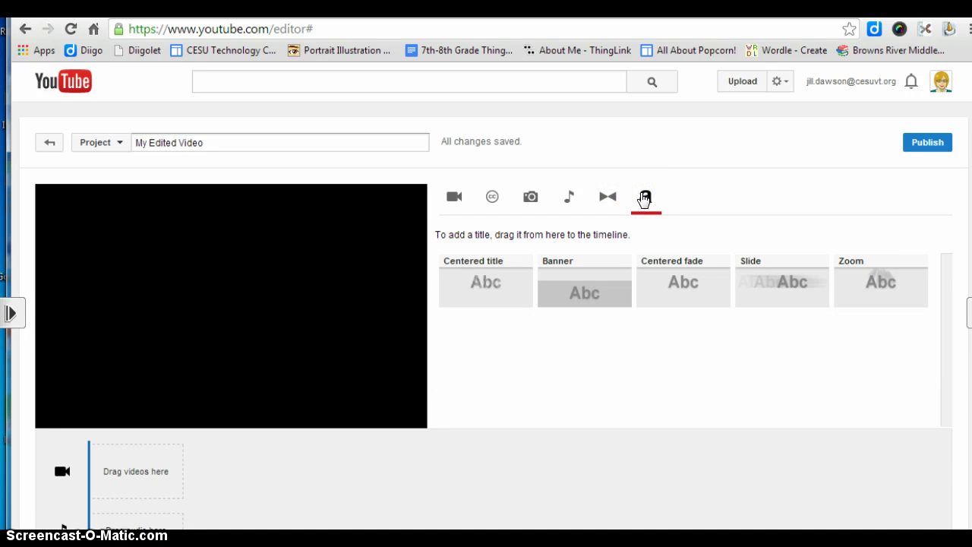
Add a Centered title at the timeline start reading 'Popcorn'.
{"action": "left_click_drag", "start_coordinate": [473, 287], "coordinate": [139, 471]}
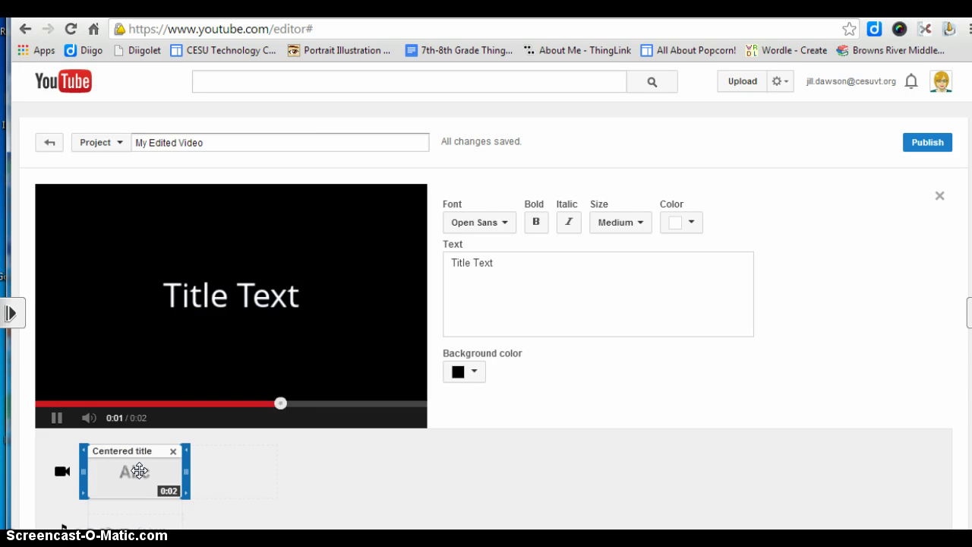
{"action": "left_click", "coordinate": [501, 262]}
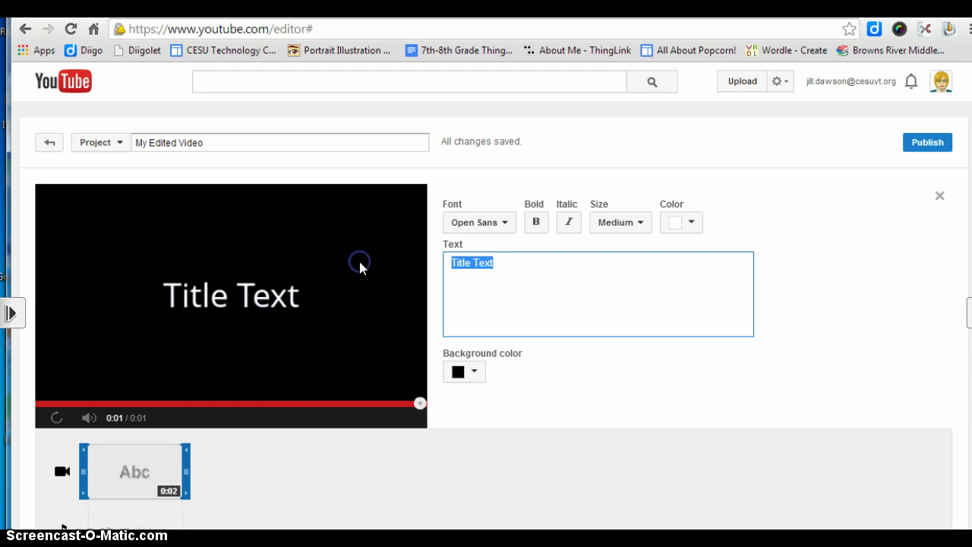
{"action": "type", "text": "Popcorn"}
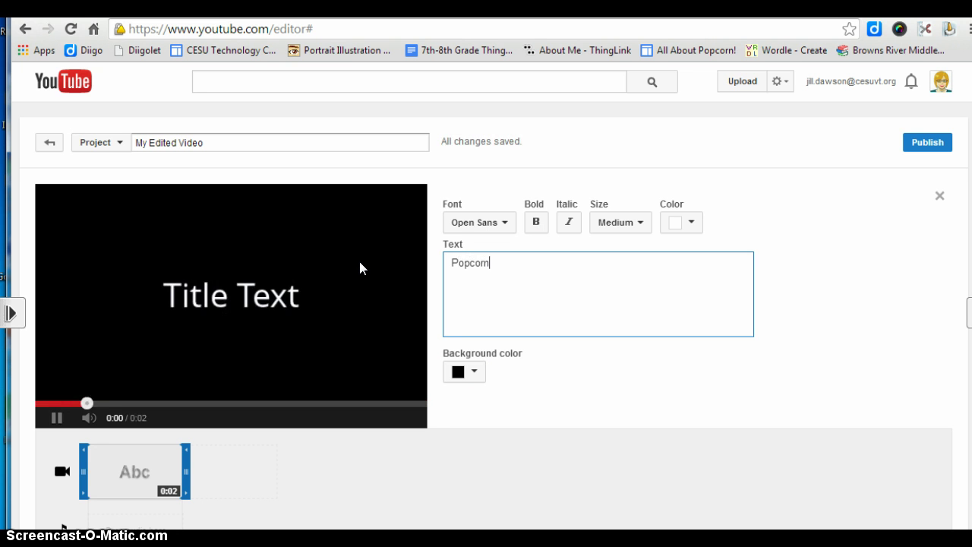
Style the title with a pale yellow background and black, Large, Bree Serif text.
{"action": "left_click", "coordinate": [477, 372]}
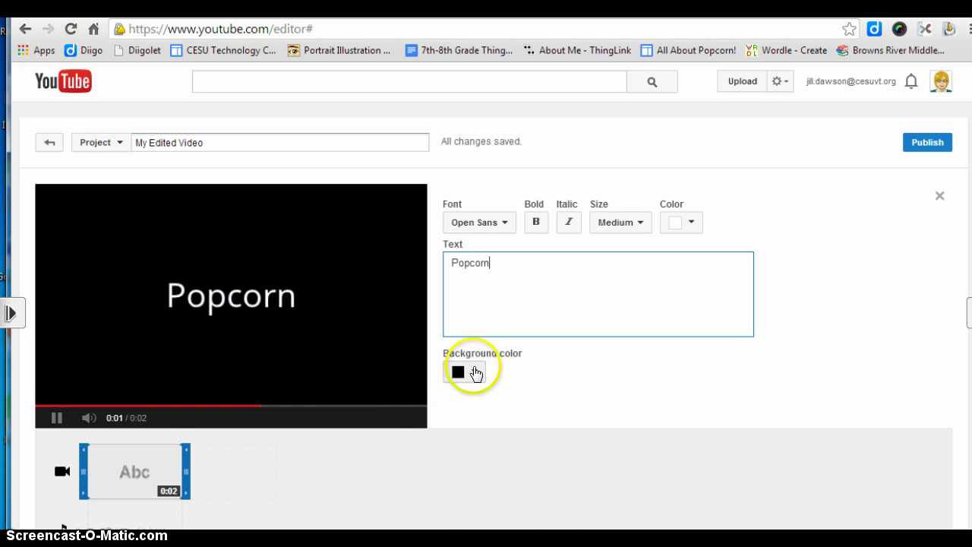
{"action": "left_click", "coordinate": [473, 456]}
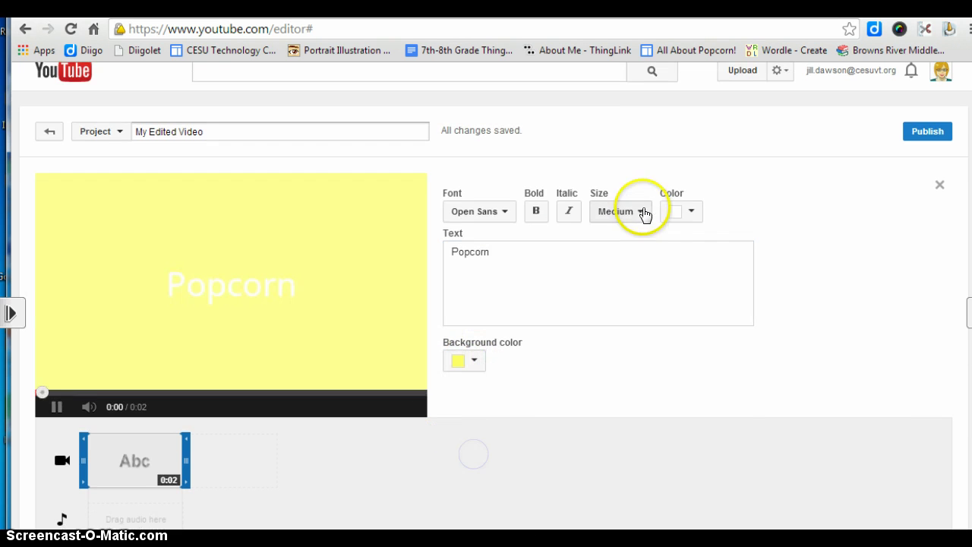
{"action": "left_click", "coordinate": [690, 212]}
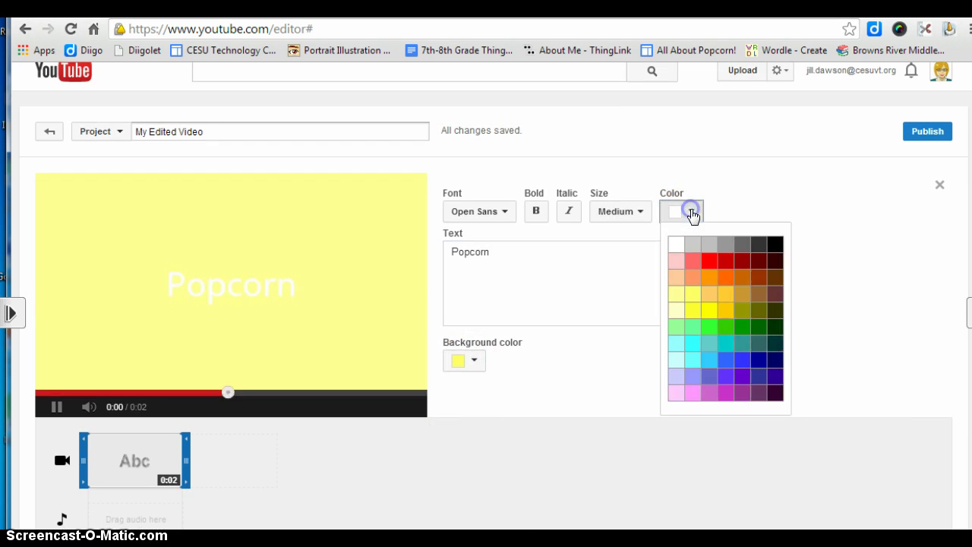
{"action": "left_click", "coordinate": [774, 245]}
{"action": "left_click", "coordinate": [638, 213]}
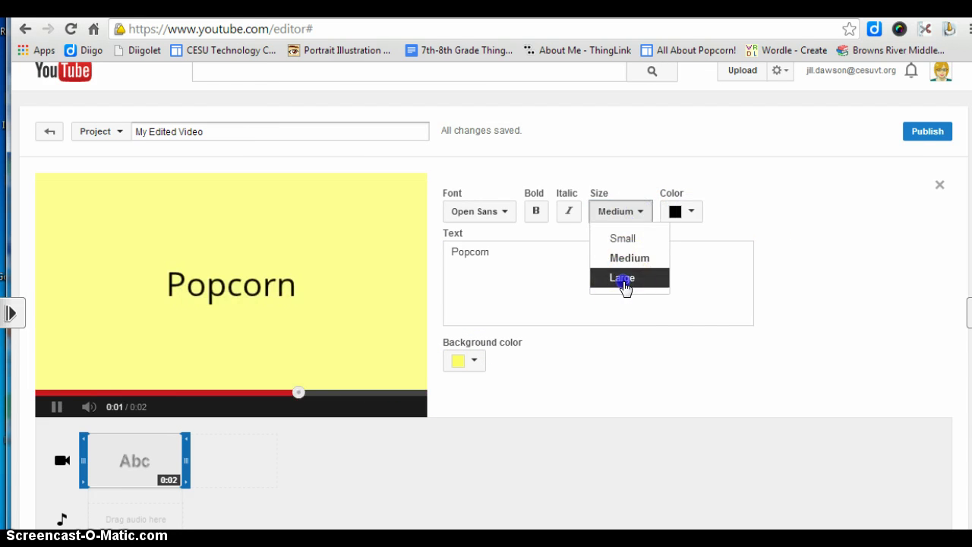
{"action": "left_click", "coordinate": [623, 279]}
{"action": "left_click", "coordinate": [508, 213]}
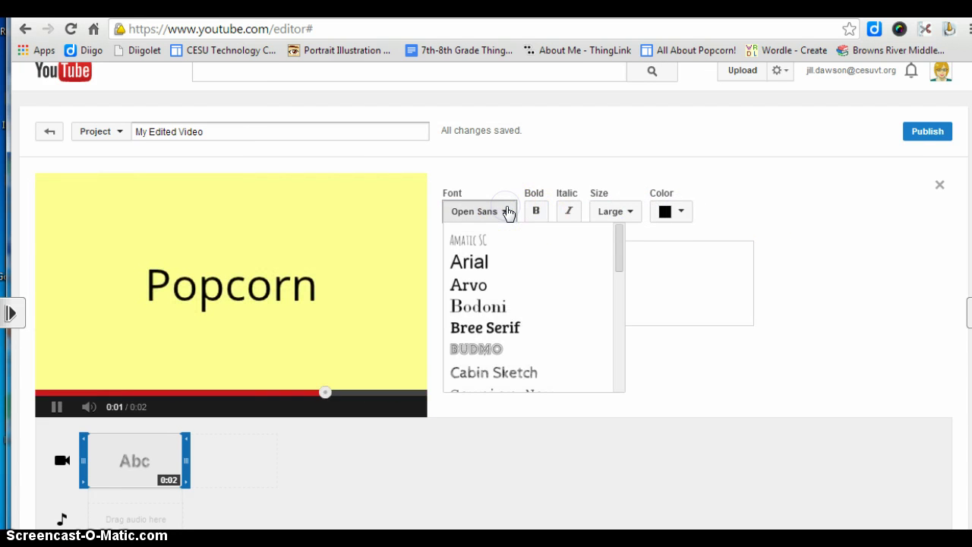
{"action": "left_click", "coordinate": [511, 332]}
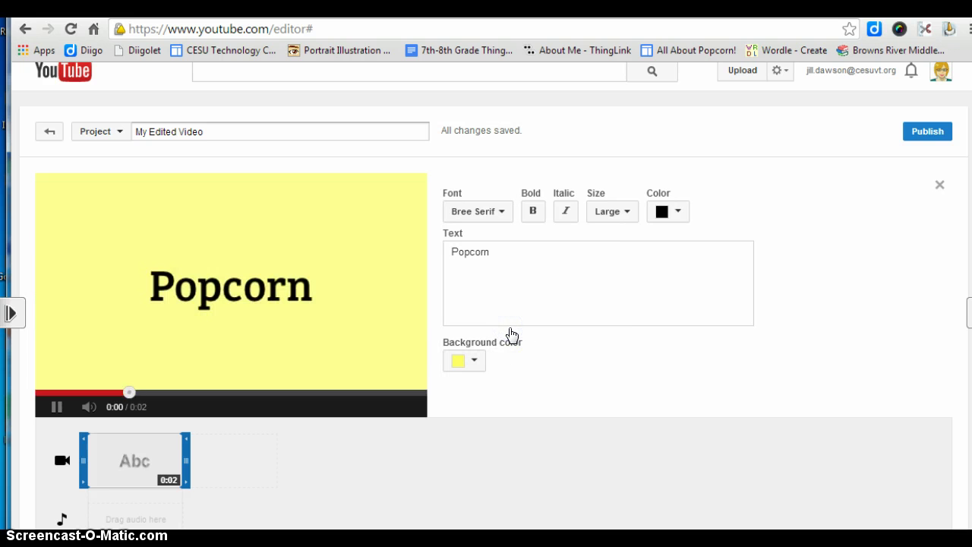
{"action": "left_click", "coordinate": [61, 460]}
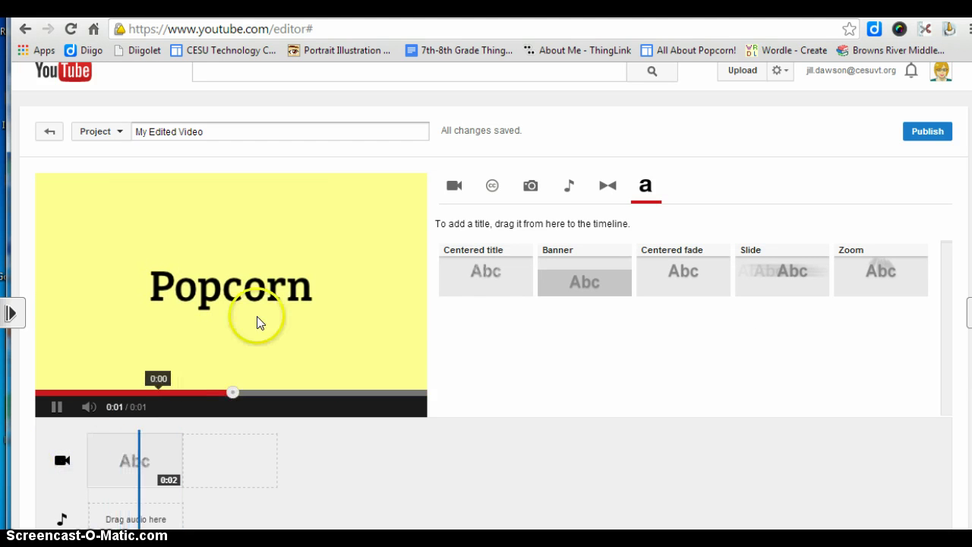
Add the popcorn photo slide after the title.
{"action": "left_click", "coordinate": [529, 186]}
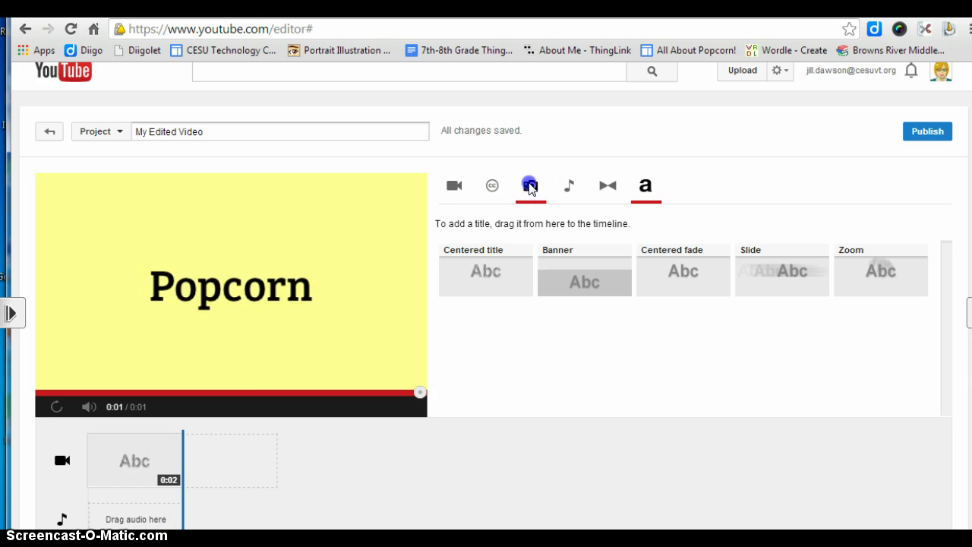
{"action": "left_click_drag", "start_coordinate": [490, 276], "coordinate": [227, 461]}
{"action": "left_click", "coordinate": [194, 453]}
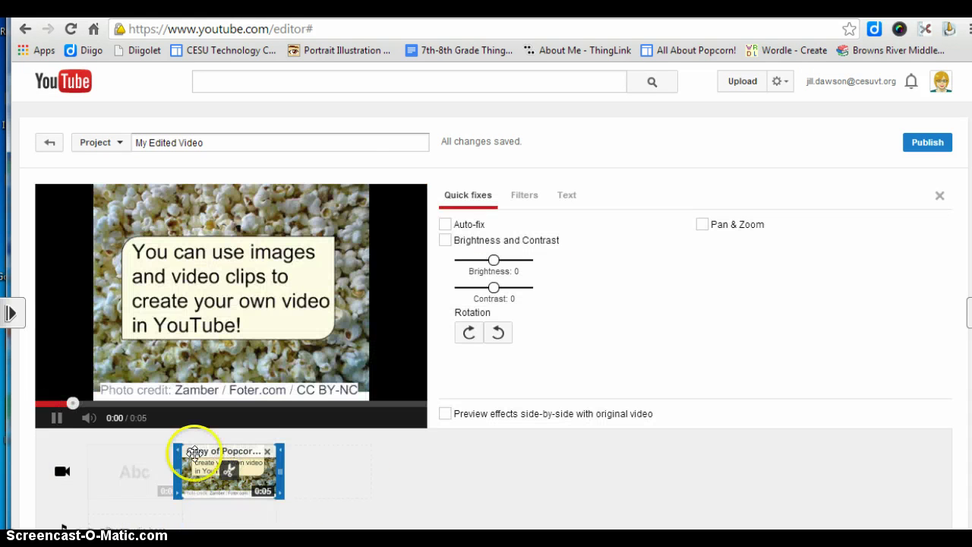
{"action": "left_click", "coordinate": [61, 470]}
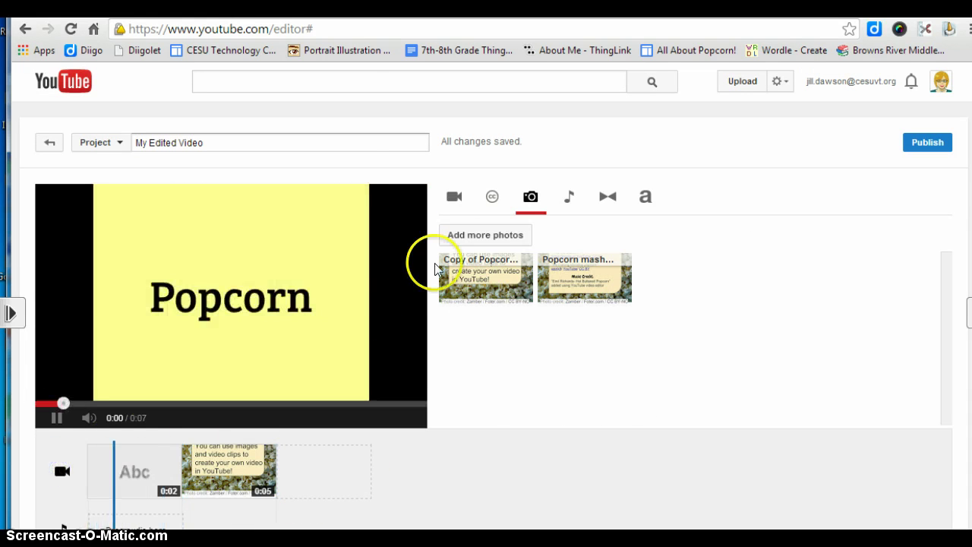
Add the Creative Commons video 'me making stovetop popcorn' after the image.
{"action": "left_click", "coordinate": [492, 199]}
{"action": "left_click", "coordinate": [584, 234]}
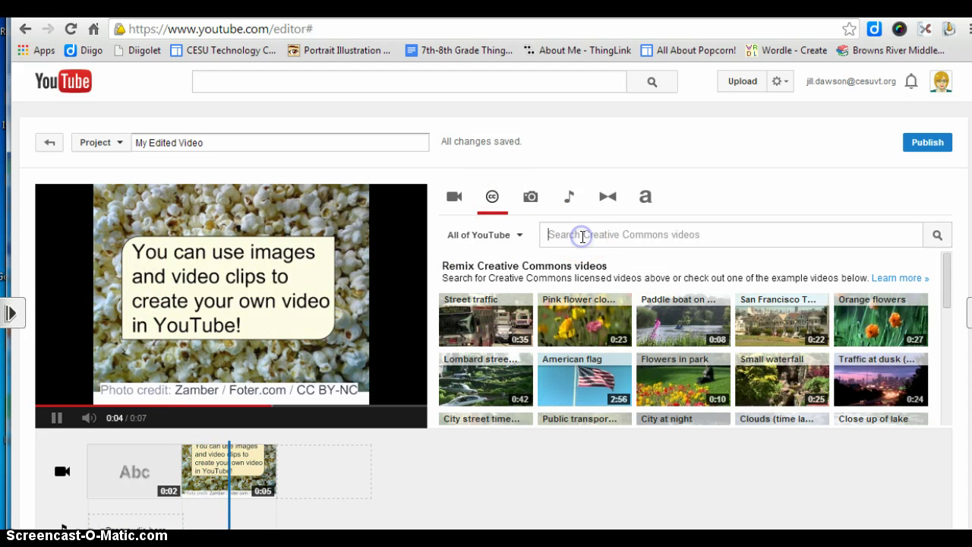
{"action": "type", "text": "me "}
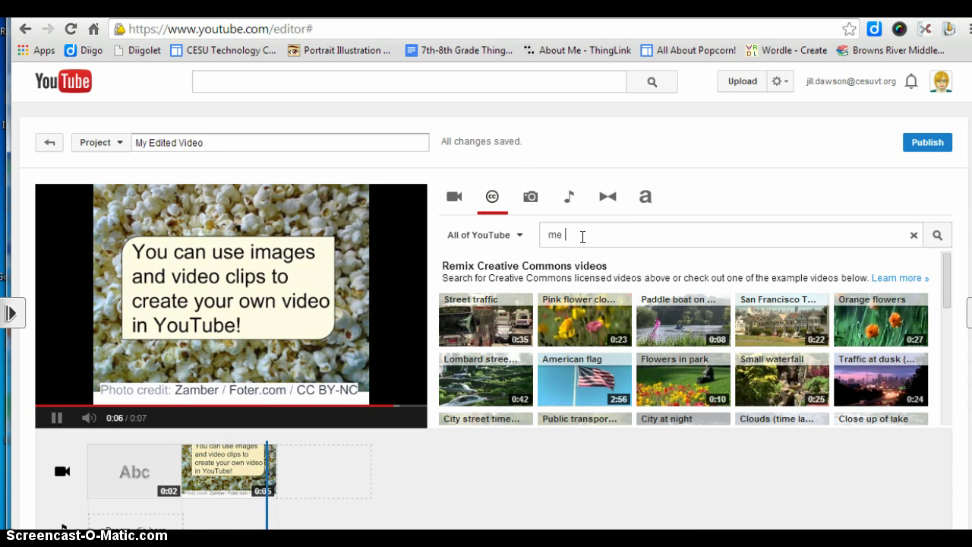
{"action": "type", "text": "making stovet"}
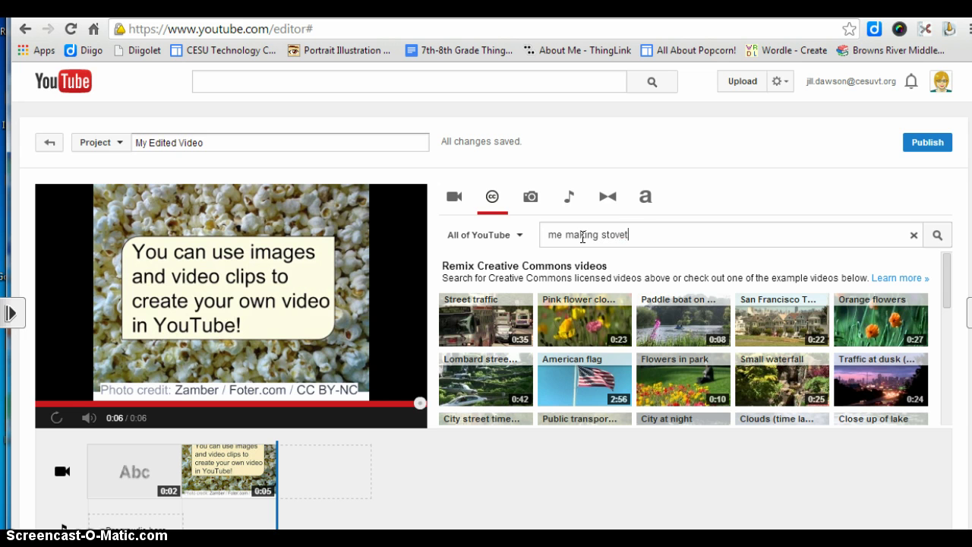
{"action": "type", "text": "op popcorn"}
{"action": "key", "text": "Return"}
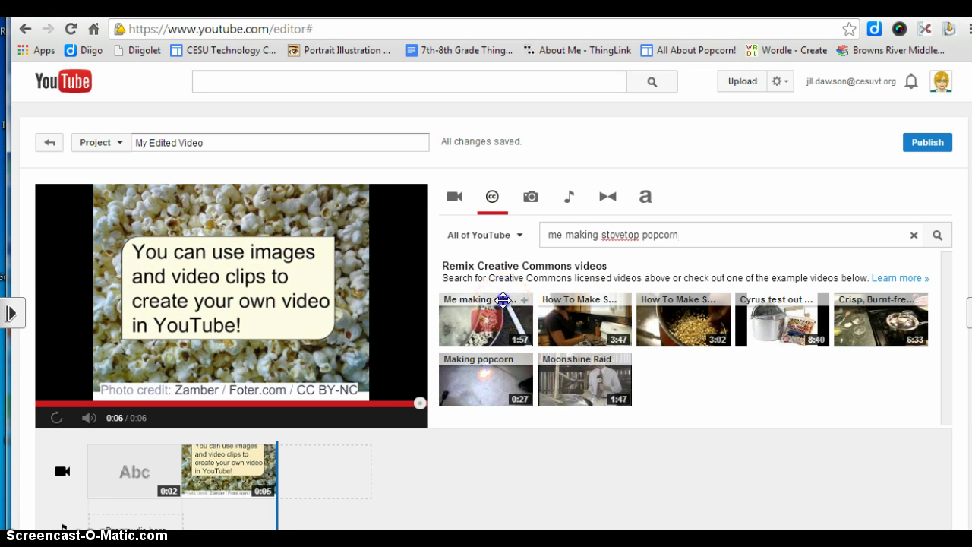
{"action": "left_click_drag", "start_coordinate": [502, 300], "coordinate": [324, 469]}
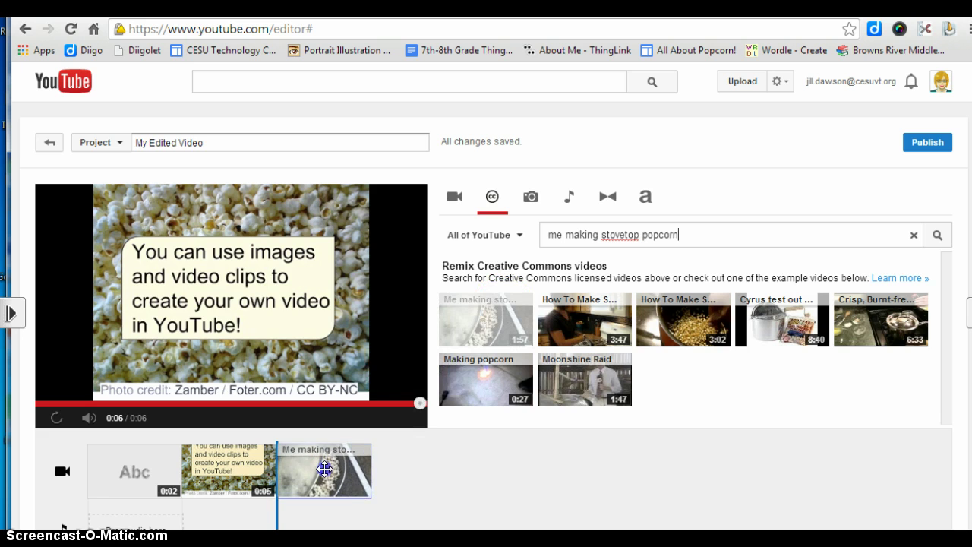
{"action": "left_click", "coordinate": [324, 470]}
Trim the popcorn clip down to 1:09.
{"action": "left_click", "coordinate": [606, 196]}
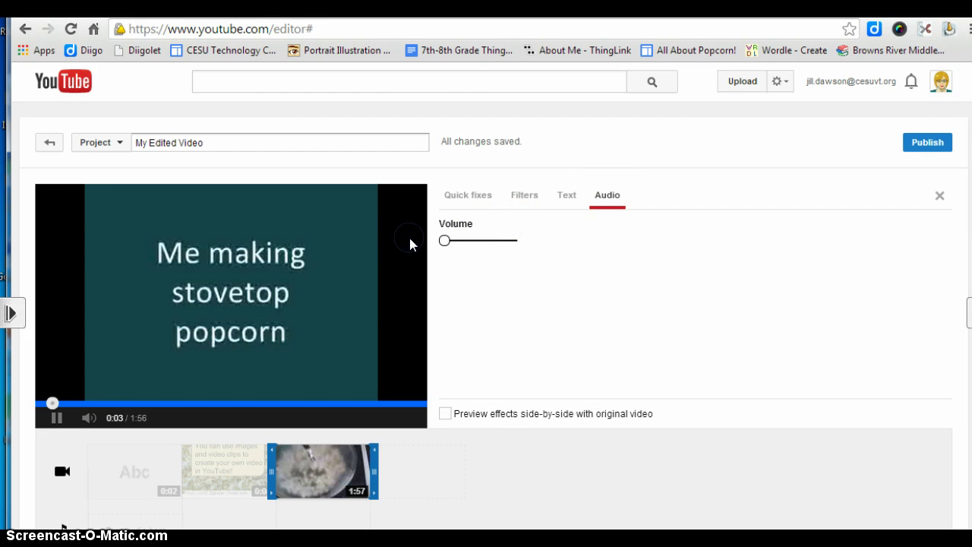
{"action": "left_click", "coordinate": [337, 369]}
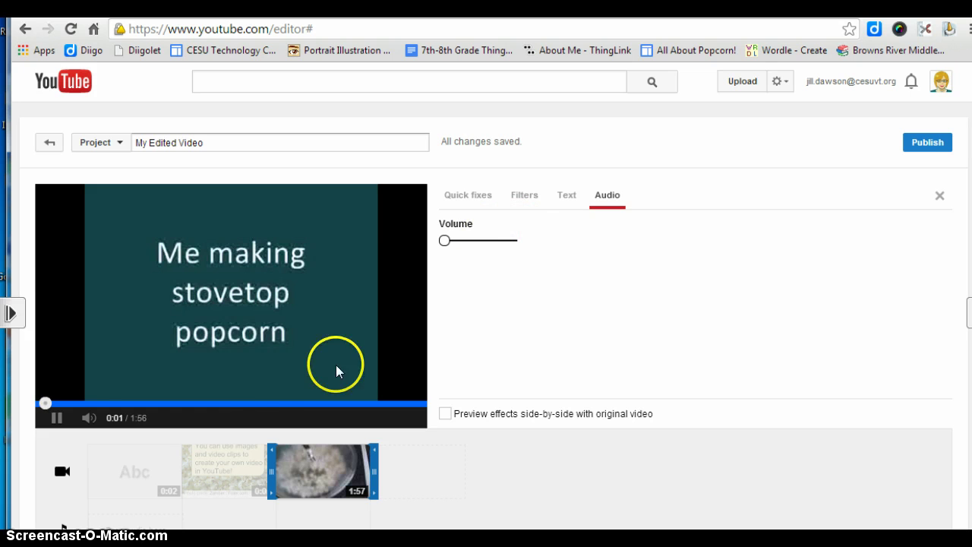
{"action": "mouse_move", "coordinate": [310, 473]}
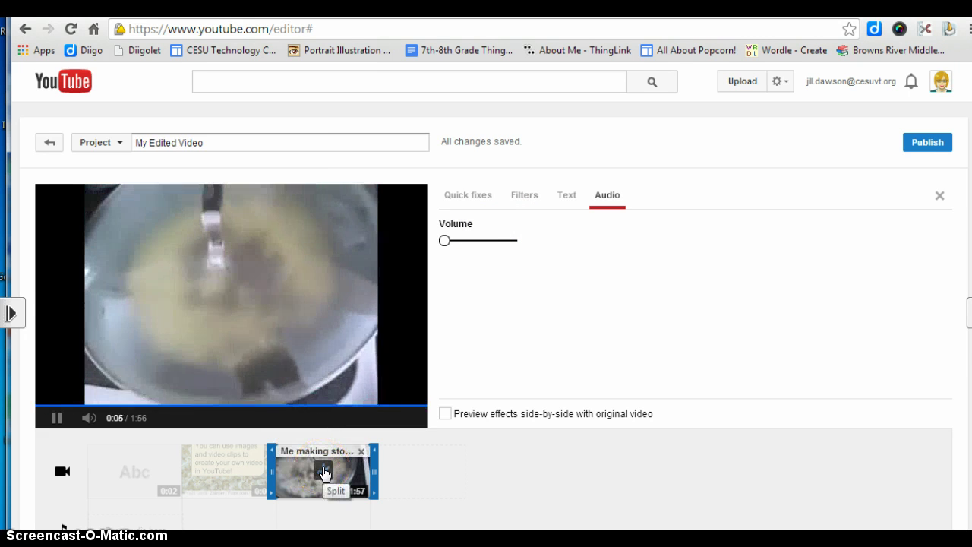
{"action": "left_click_drag", "start_coordinate": [324, 472], "coordinate": [284, 469]}
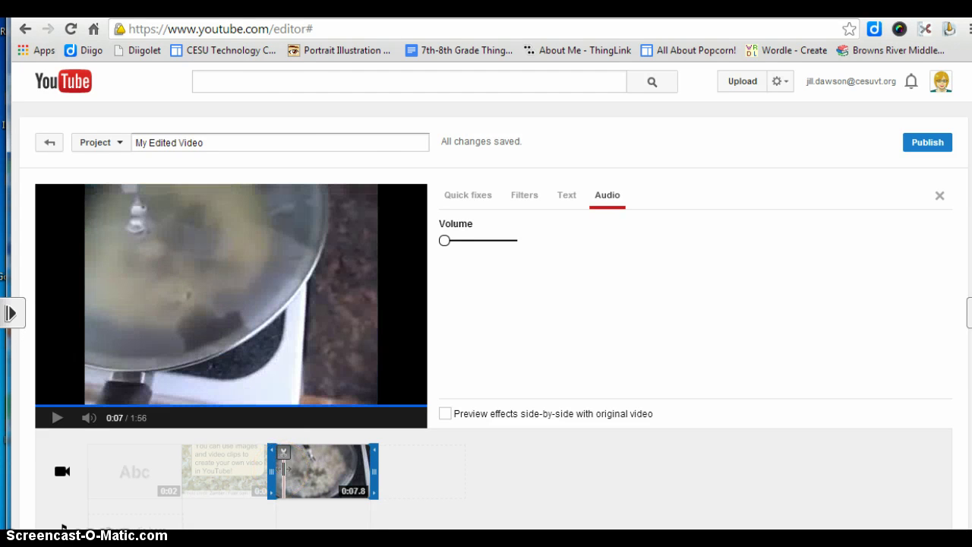
{"action": "left_click", "coordinate": [357, 453]}
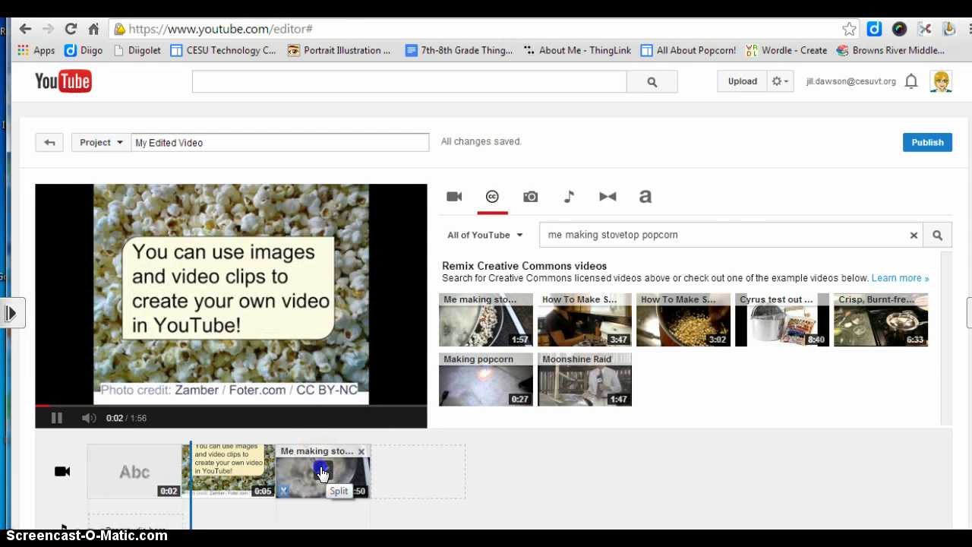
{"action": "left_click", "coordinate": [325, 472]}
{"action": "mouse_move", "coordinate": [322, 473]}
{"action": "left_mouse_down"}
{"action": "mouse_move", "coordinate": [296, 467]}
{"action": "mouse_move", "coordinate": [352, 466]}
{"action": "mouse_move", "coordinate": [338, 465]}
{"action": "left_mouse_up"}
{"action": "left_click", "coordinate": [456, 450]}
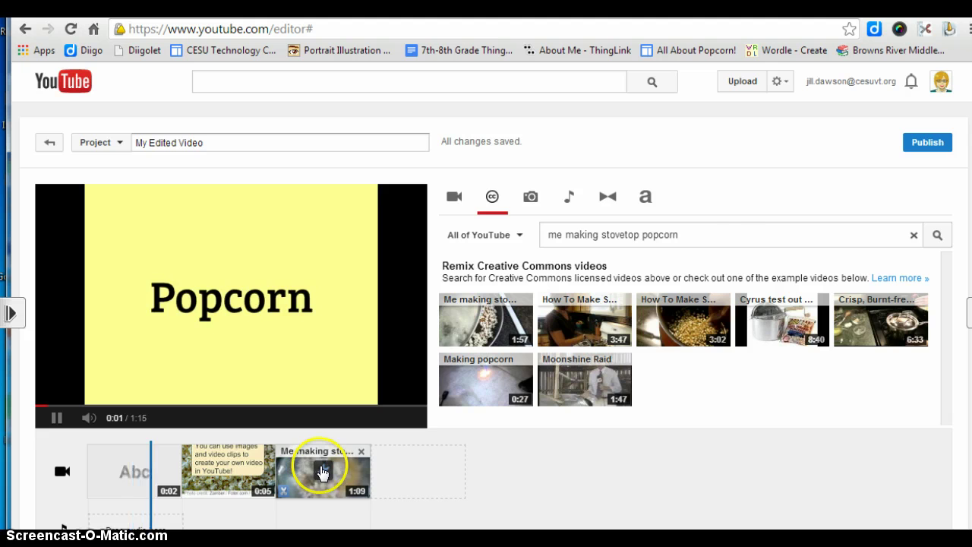
Split the clip into 0:18, 0:24 and 0:28 pieces and add a Banner title to the first.
{"action": "left_click", "coordinate": [322, 473]}
{"action": "left_click_drag", "start_coordinate": [322, 464], "coordinate": [299, 461]}
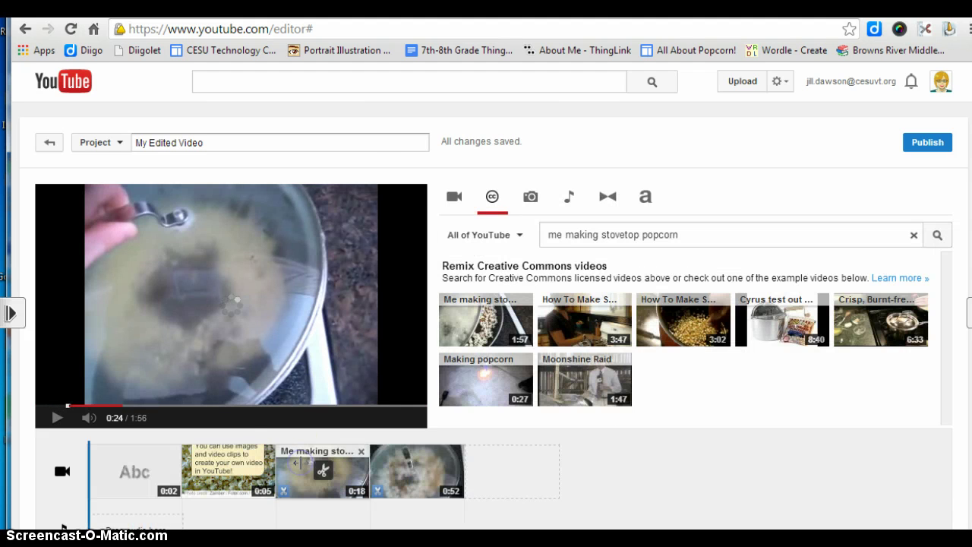
{"action": "left_click", "coordinate": [417, 472]}
{"action": "left_click_drag", "start_coordinate": [419, 471], "coordinate": [569, 476]}
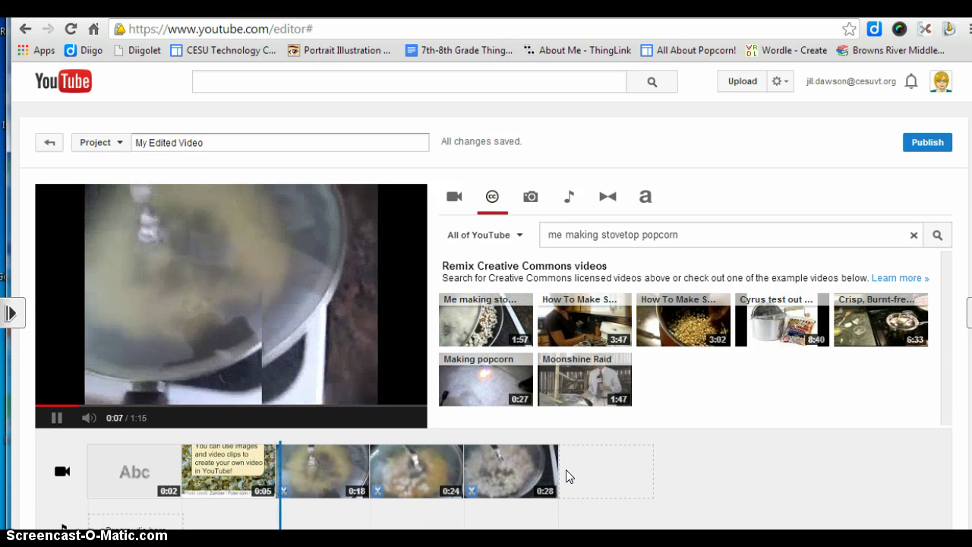
{"action": "left_click", "coordinate": [645, 196]}
{"action": "left_click_drag", "start_coordinate": [581, 287], "coordinate": [329, 477]}
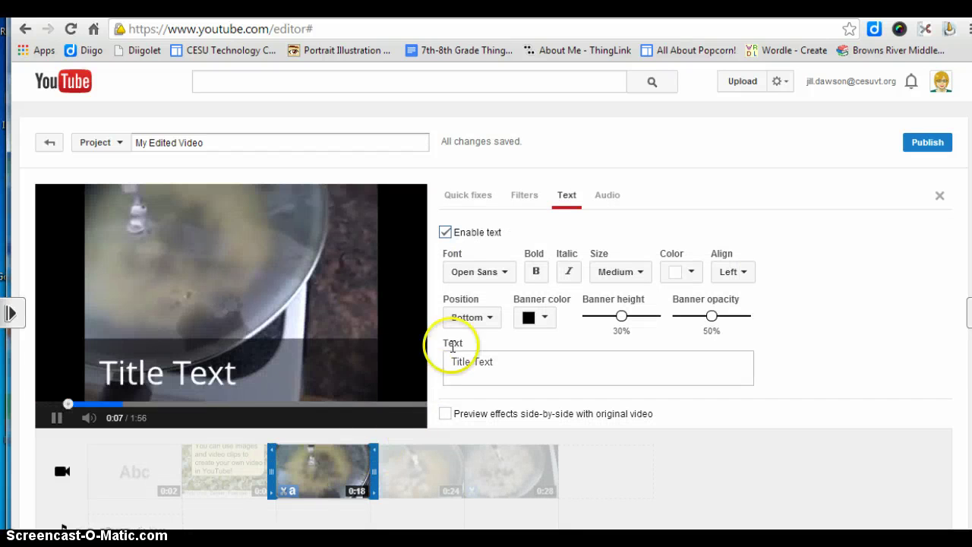
Change the banner caption to 'It's salty!' on a light yellow banner.
{"action": "left_click", "coordinate": [475, 363]}
{"action": "key", "text": "ctrl+a"}
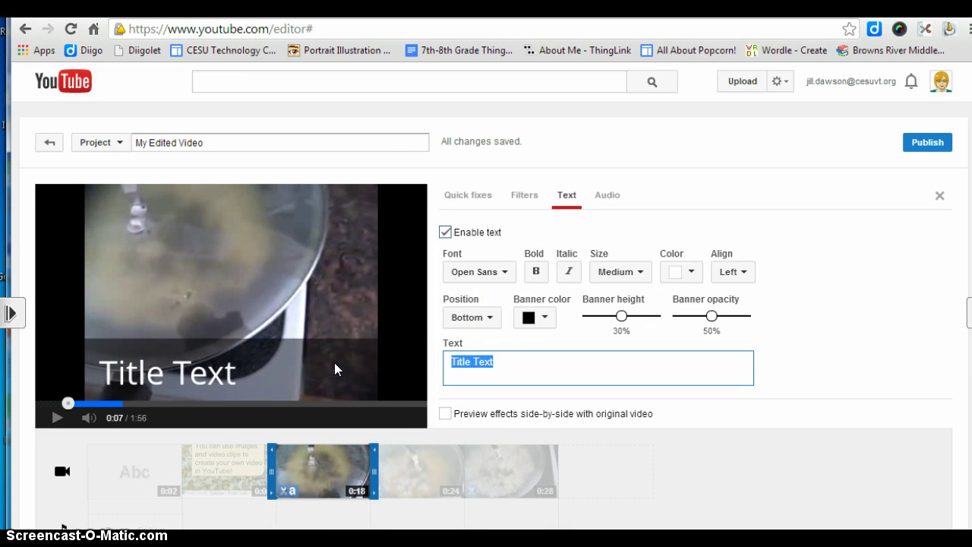
{"action": "type", "text": "It's "}
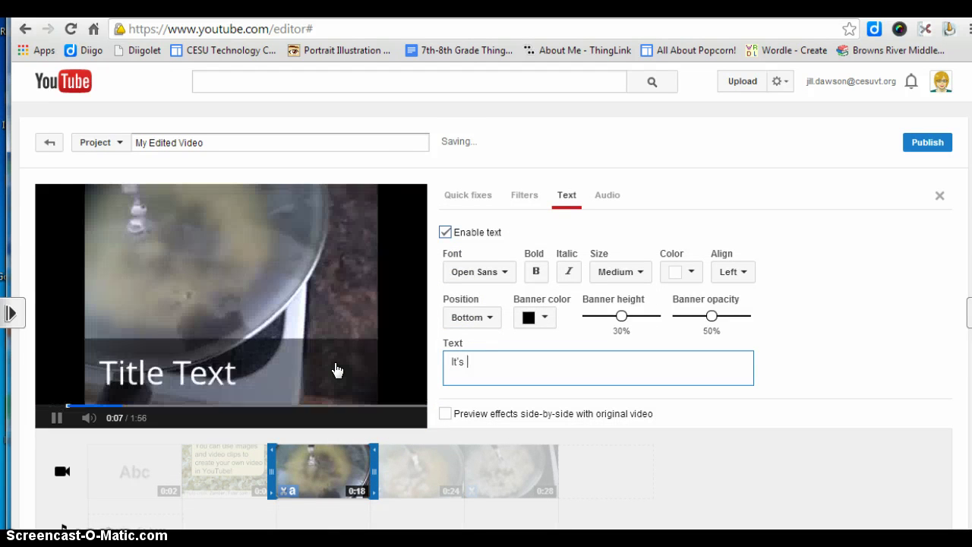
{"action": "type", "text": "salthy"}
{"action": "key", "text": "BackSpace"}
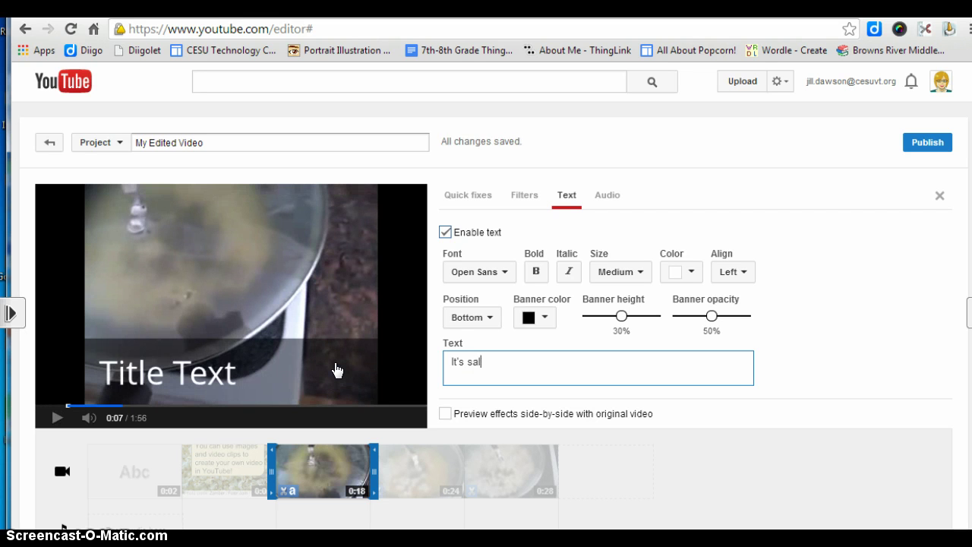
{"action": "left_click", "coordinate": [545, 318]}
{"action": "left_click", "coordinate": [546, 414]}
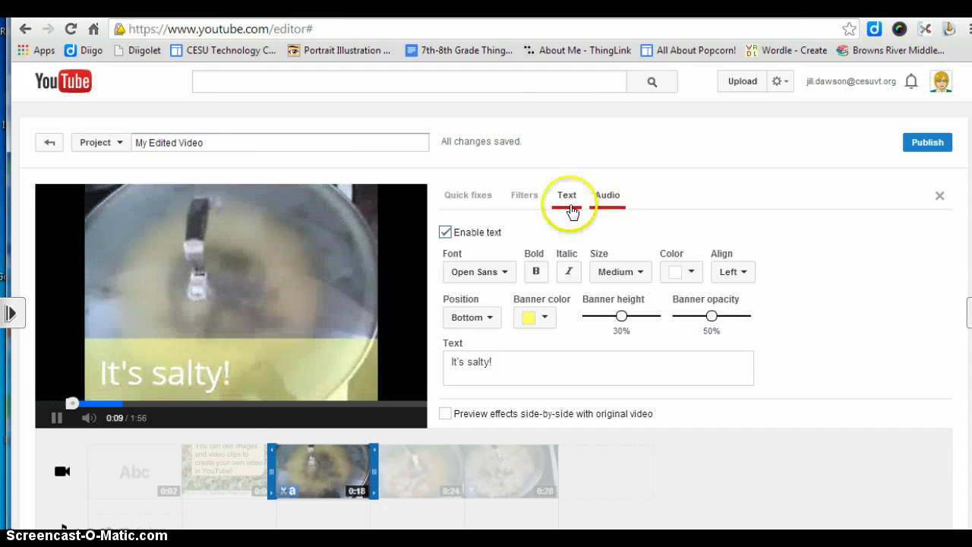
Apply the Heat Map filter to the first popcorn clip.
{"action": "left_click", "coordinate": [524, 197]}
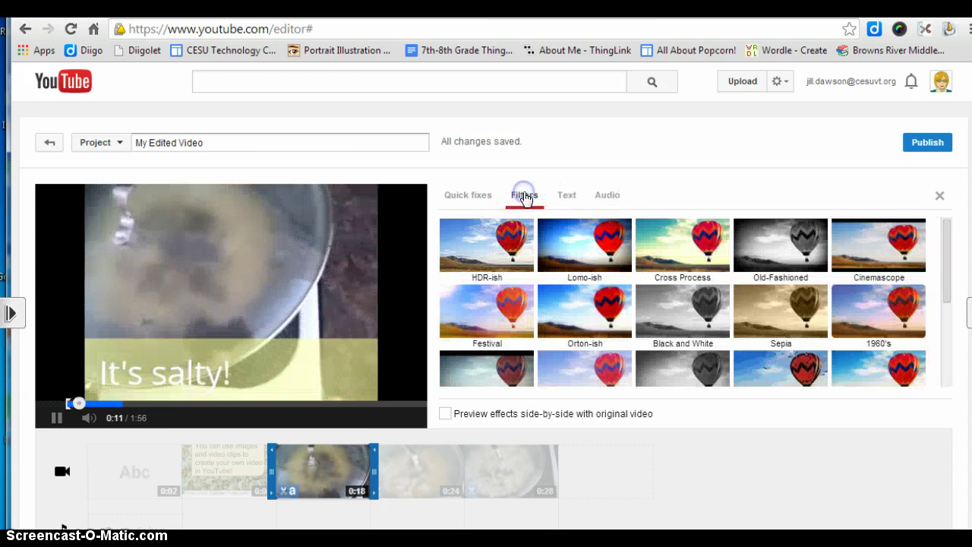
{"action": "left_click_drag", "start_coordinate": [949, 254], "coordinate": [946, 349]}
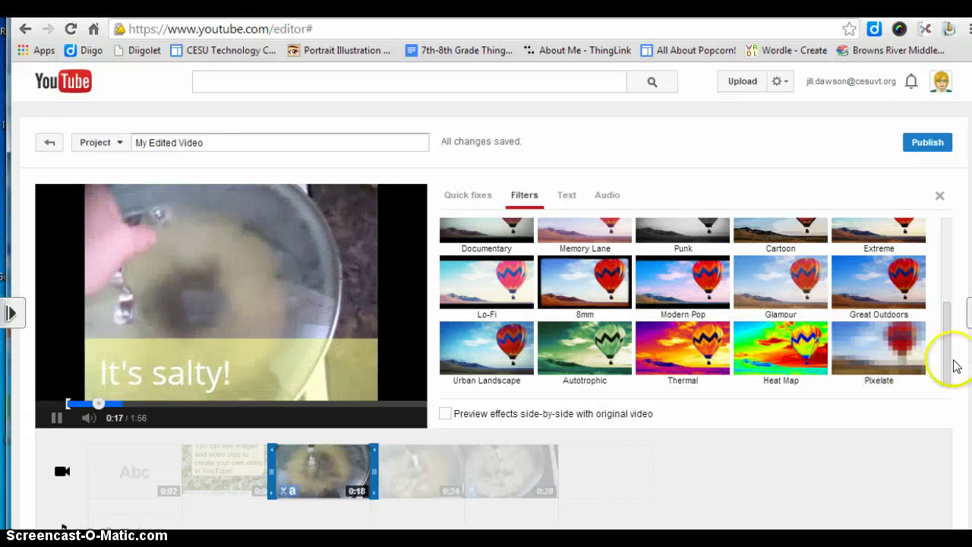
{"action": "left_click", "coordinate": [764, 353]}
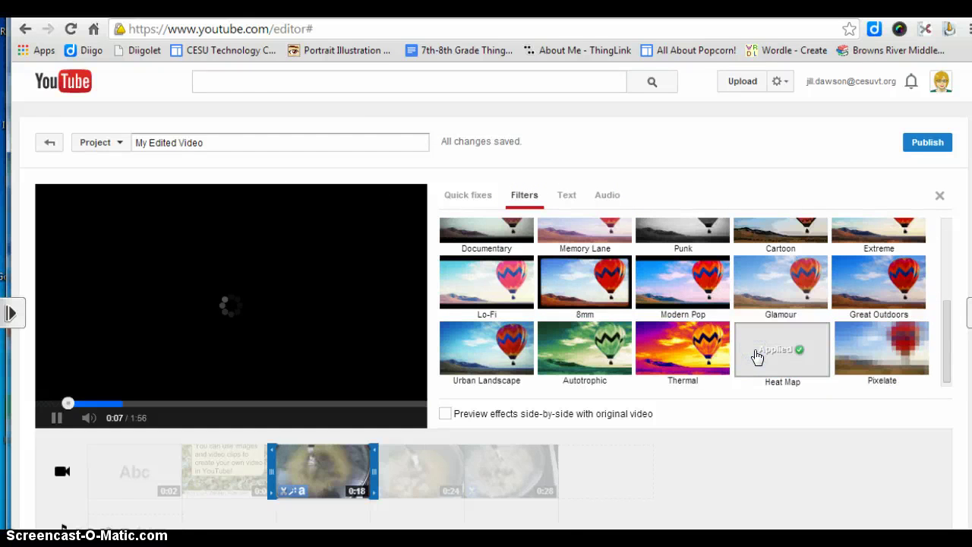
{"action": "left_click_drag", "start_coordinate": [288, 493], "coordinate": [399, 475]}
Caption the 0:24 popcorn clip 'It's salty!' in Large Bree Serif on a yellow banner.
{"action": "left_click", "coordinate": [394, 476]}
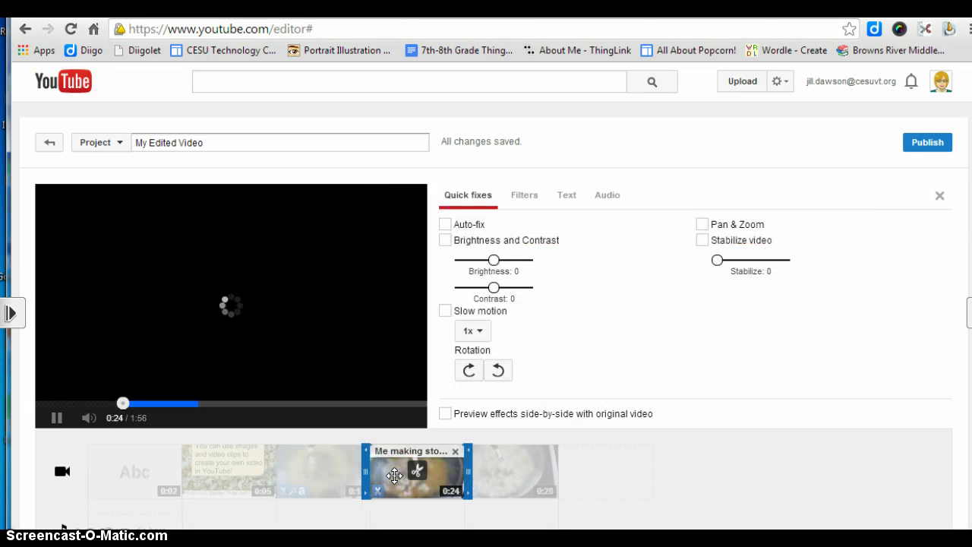
{"action": "left_click", "coordinate": [567, 197]}
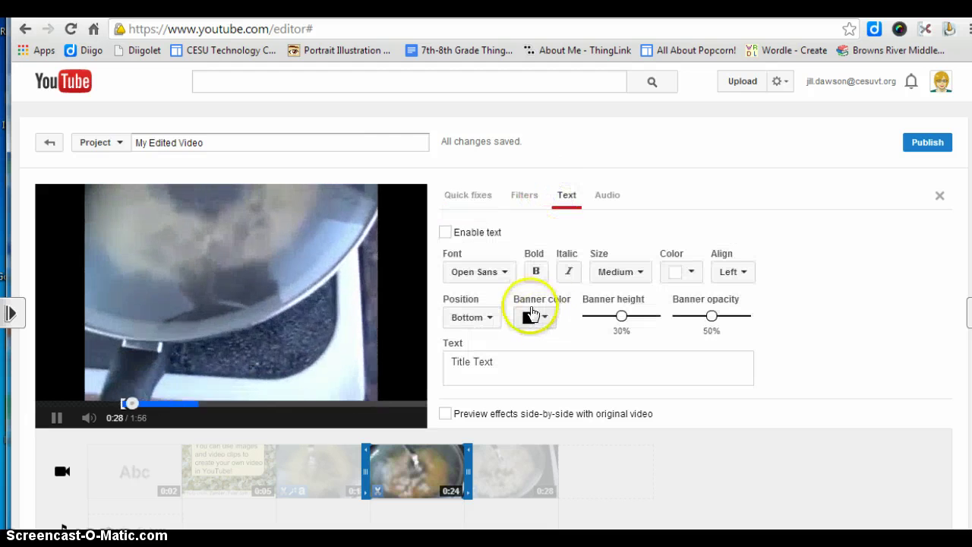
{"action": "left_click_drag", "start_coordinate": [521, 360], "coordinate": [436, 364]}
{"action": "type", "text": "It's salty!"}
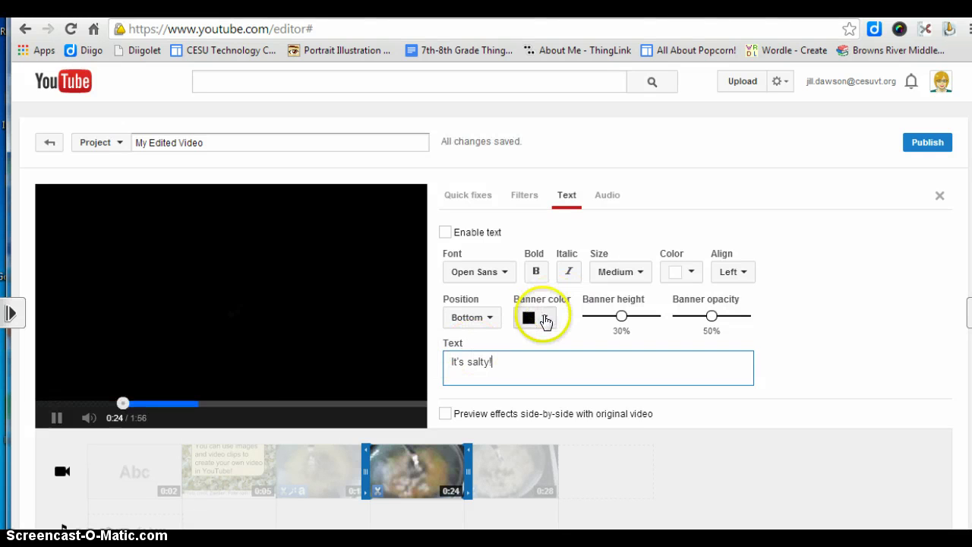
{"action": "left_click", "coordinate": [546, 317]}
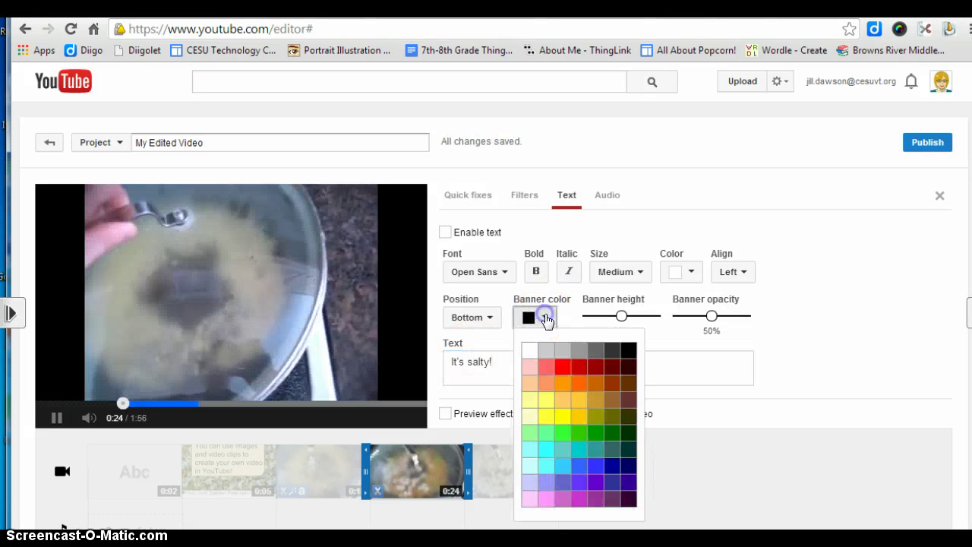
{"action": "left_click", "coordinate": [543, 400]}
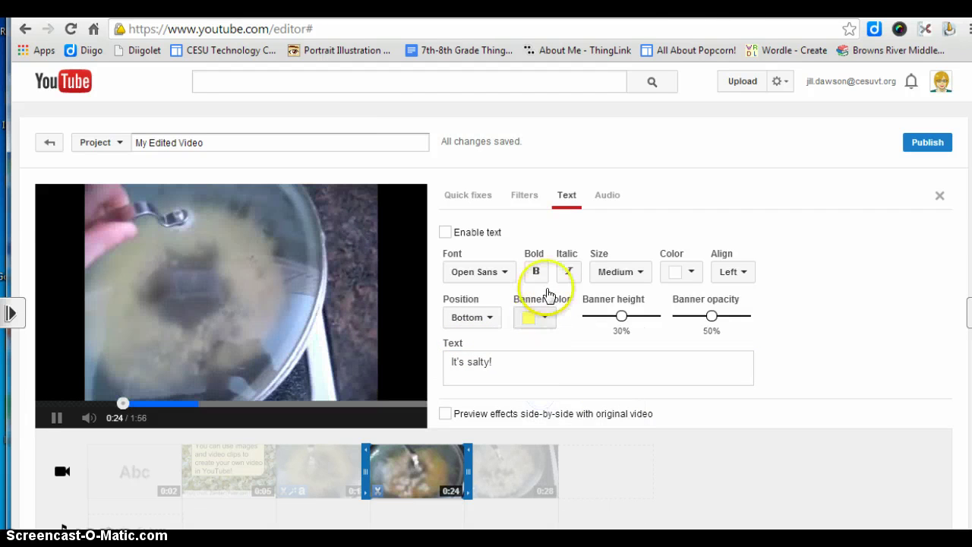
{"action": "left_click", "coordinate": [501, 282]}
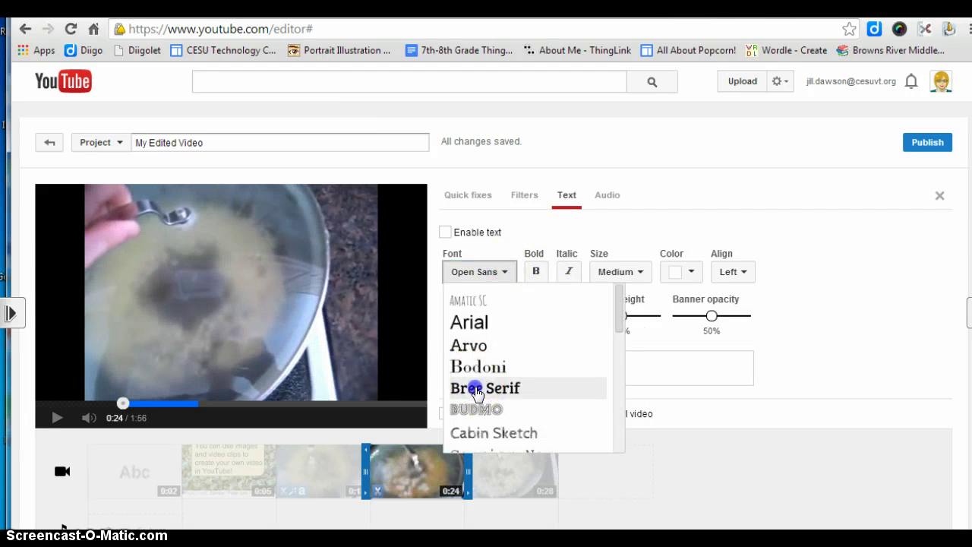
{"action": "left_click", "coordinate": [476, 386]}
{"action": "left_click", "coordinate": [635, 275]}
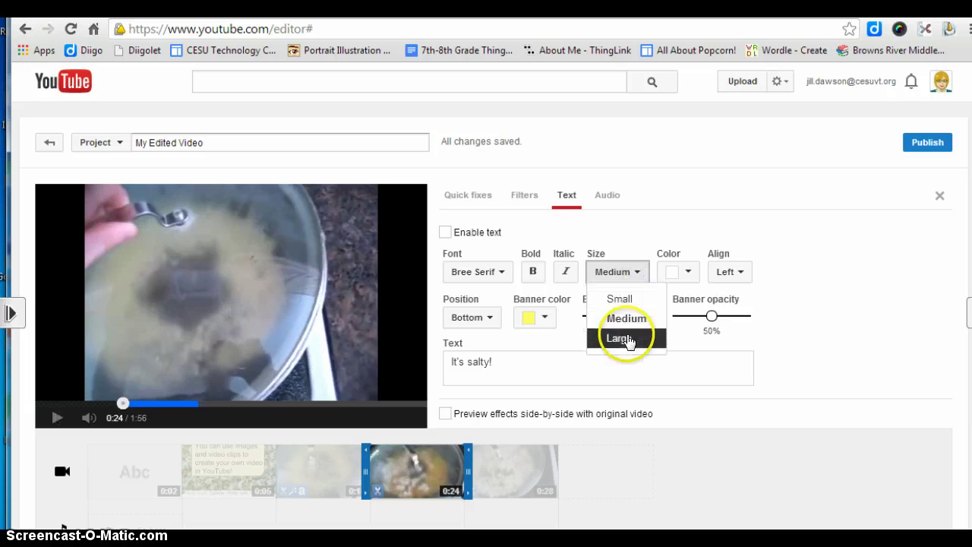
{"action": "left_click", "coordinate": [631, 341]}
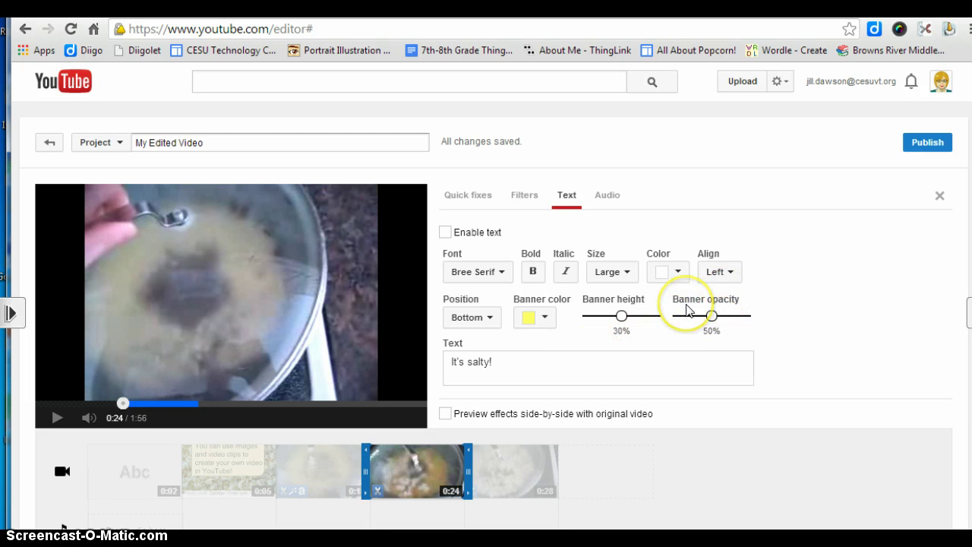
Enable the caption and apply the Cross Process filter to this clip.
{"action": "left_click", "coordinate": [445, 232]}
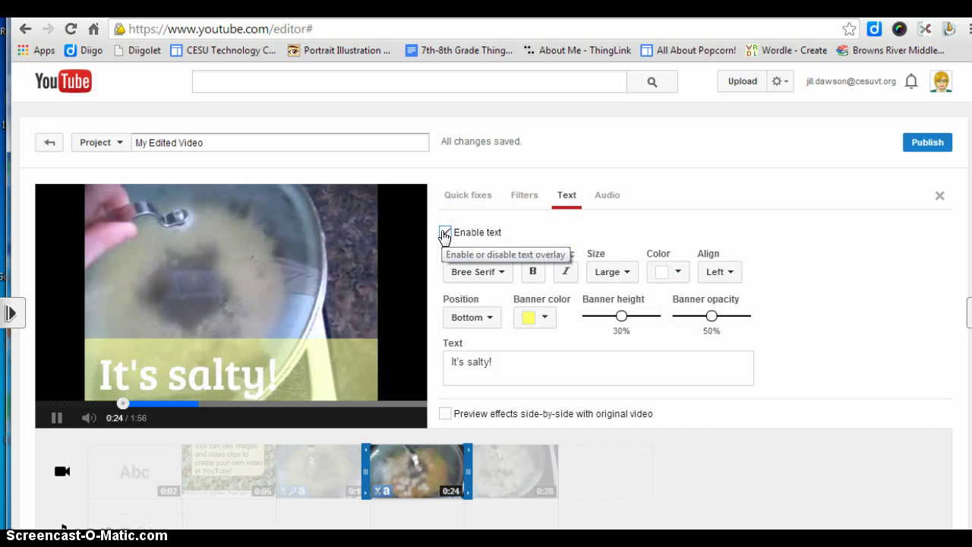
{"action": "left_click", "coordinate": [523, 195]}
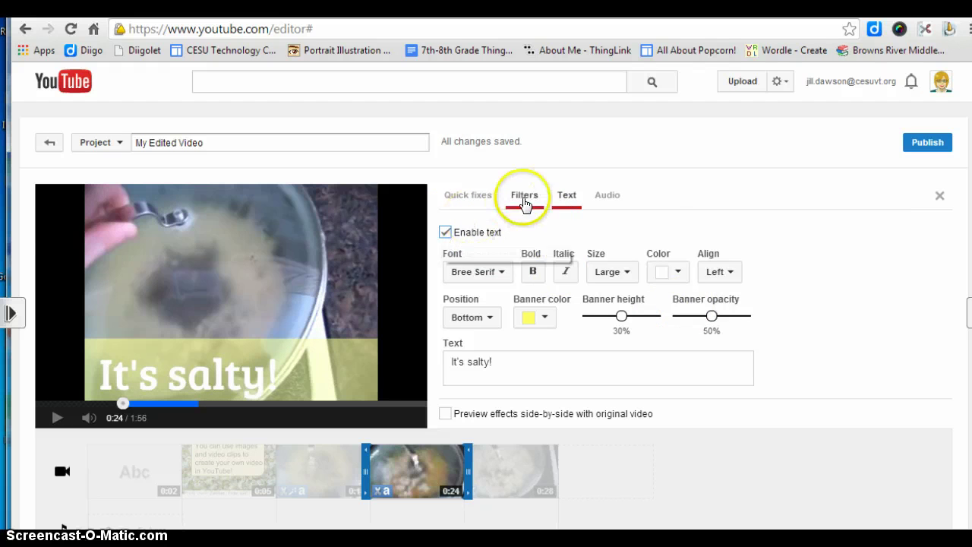
{"action": "left_click", "coordinate": [687, 266]}
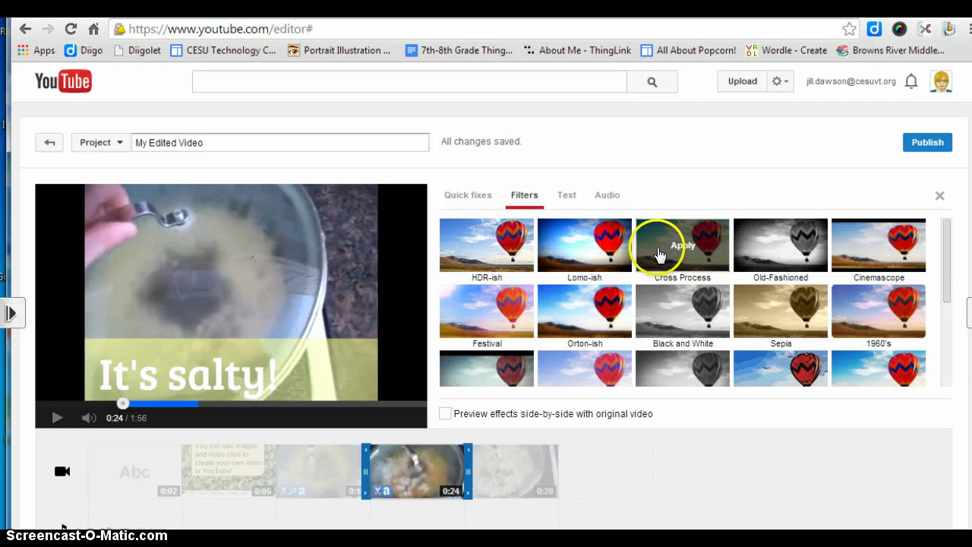
{"action": "left_click", "coordinate": [657, 251]}
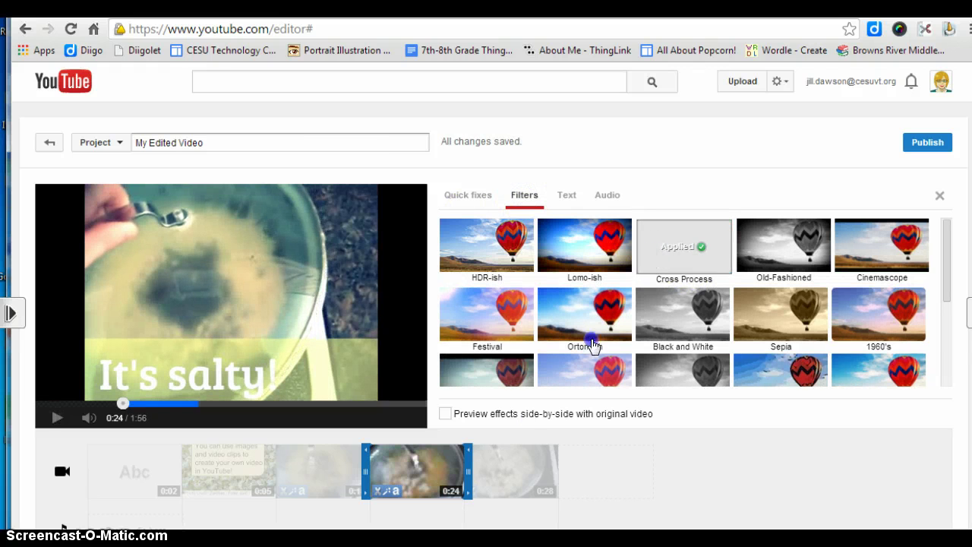
{"action": "mouse_move", "coordinate": [509, 484]}
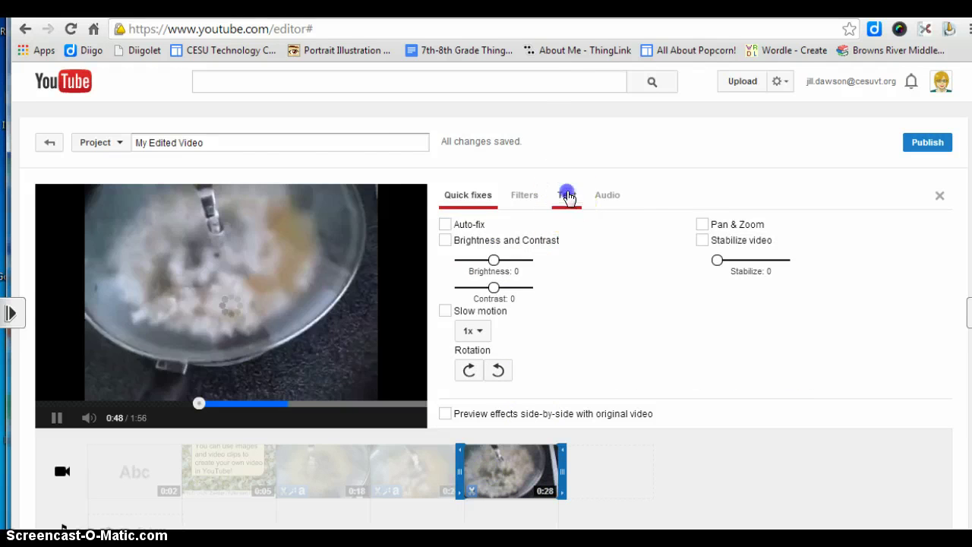
Enable an 'It's fun!' caption on a magenta banner for the 0:28 clip.
{"action": "left_click", "coordinate": [566, 195]}
{"action": "left_click_drag", "start_coordinate": [565, 362], "coordinate": [426, 369]}
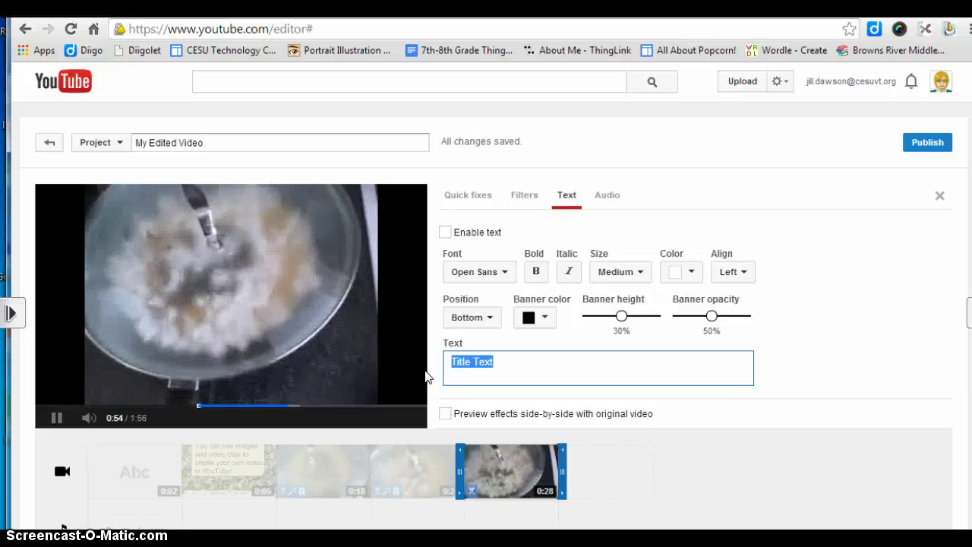
{"action": "key", "text": "BackSpace"}
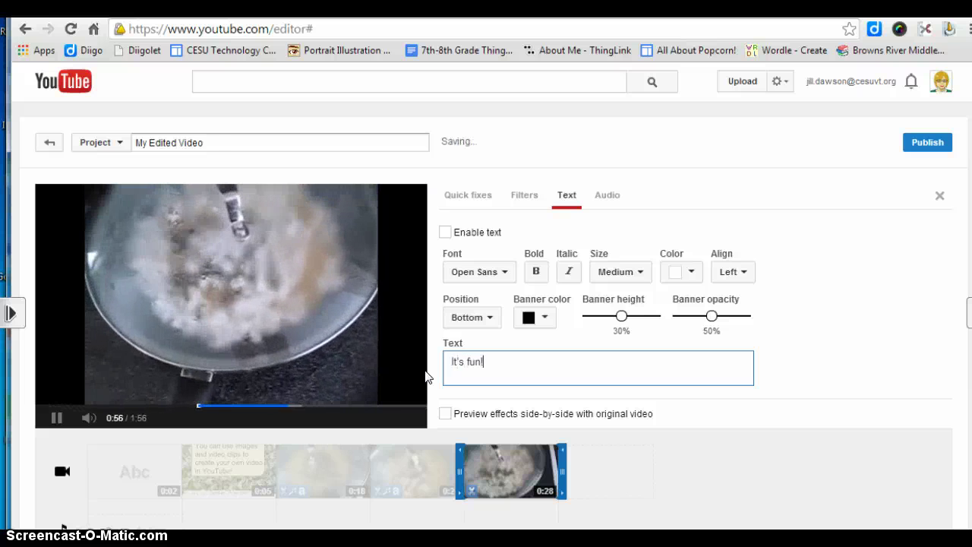
{"action": "left_click", "coordinate": [445, 232]}
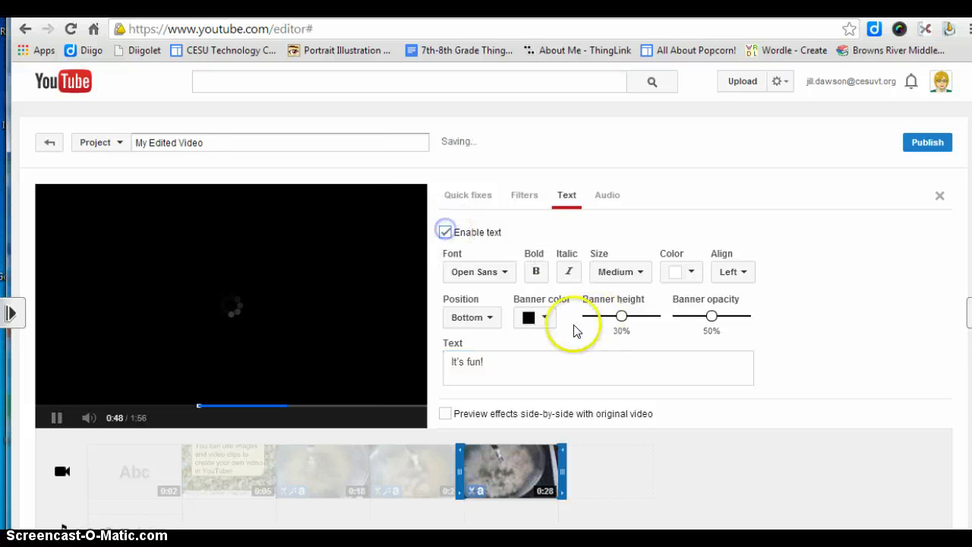
{"action": "left_click", "coordinate": [543, 316]}
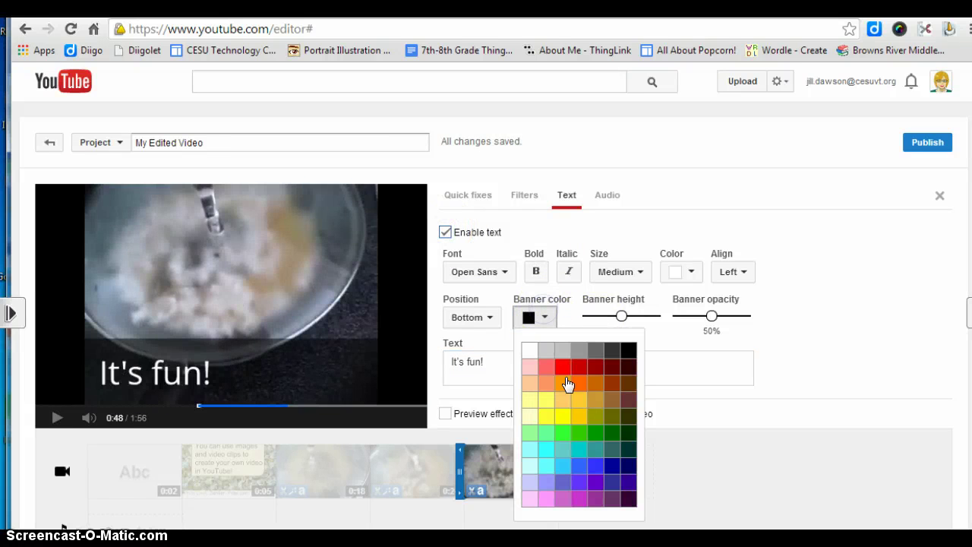
{"action": "left_click", "coordinate": [579, 500]}
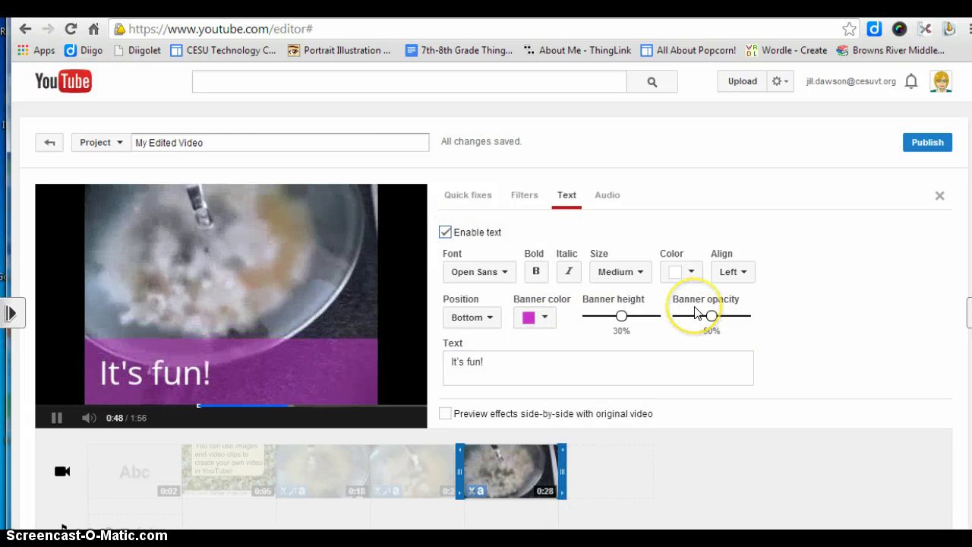
Apply the Heat Map filter to the last popcorn clip.
{"action": "left_click", "coordinate": [519, 202]}
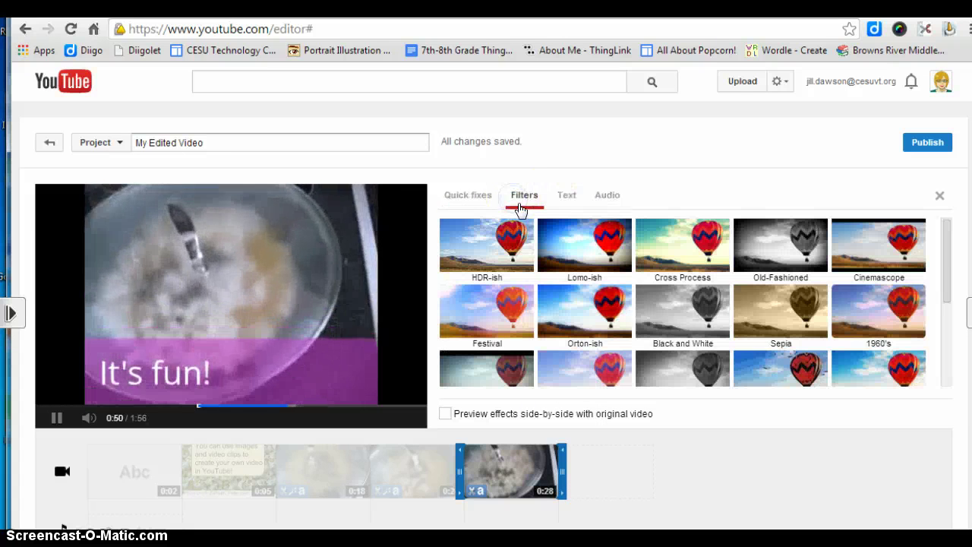
{"action": "left_click_drag", "start_coordinate": [942, 278], "coordinate": [949, 402]}
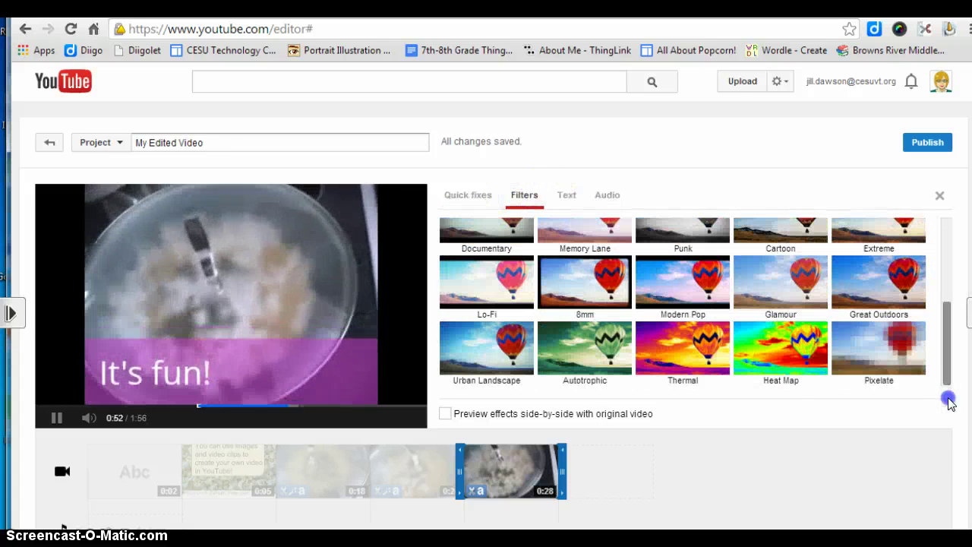
{"action": "left_click", "coordinate": [776, 348]}
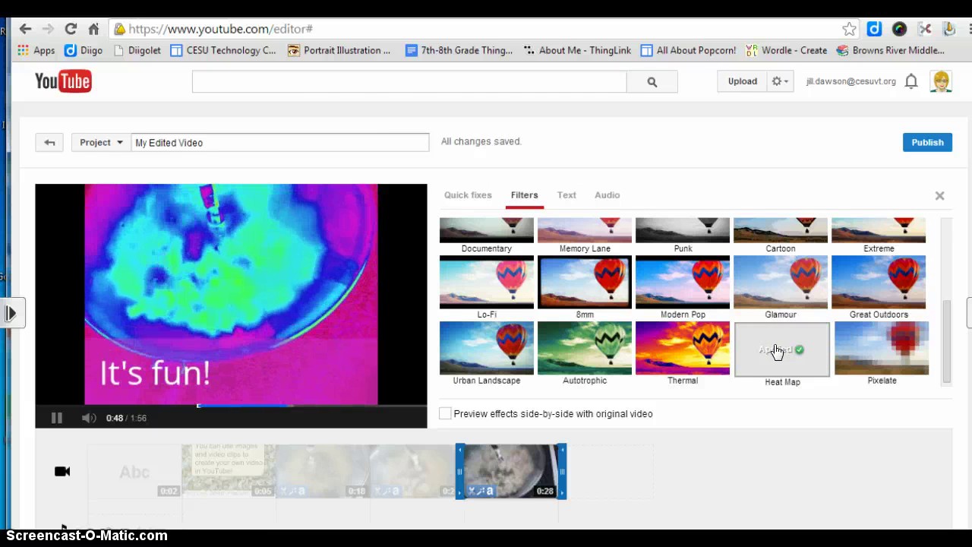
{"action": "left_click", "coordinate": [606, 455]}
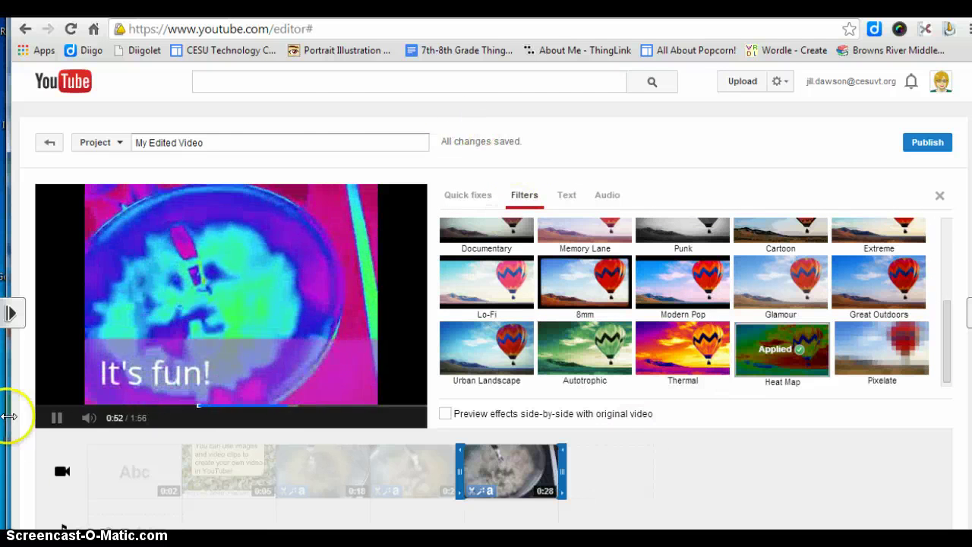
{"action": "left_click", "coordinate": [62, 471]}
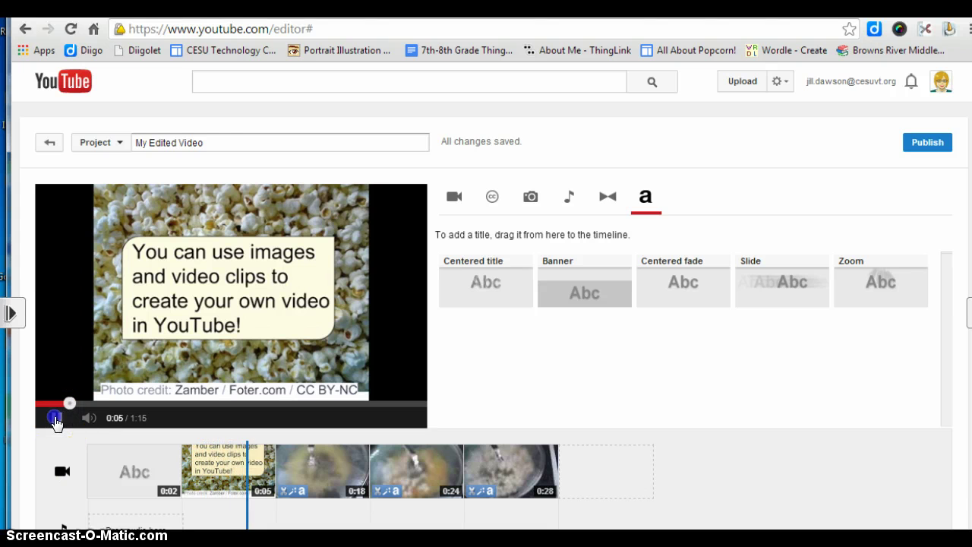
Place a Slide transition between the first two popcorn clips and a Wipe before the last.
{"action": "left_click", "coordinate": [603, 196]}
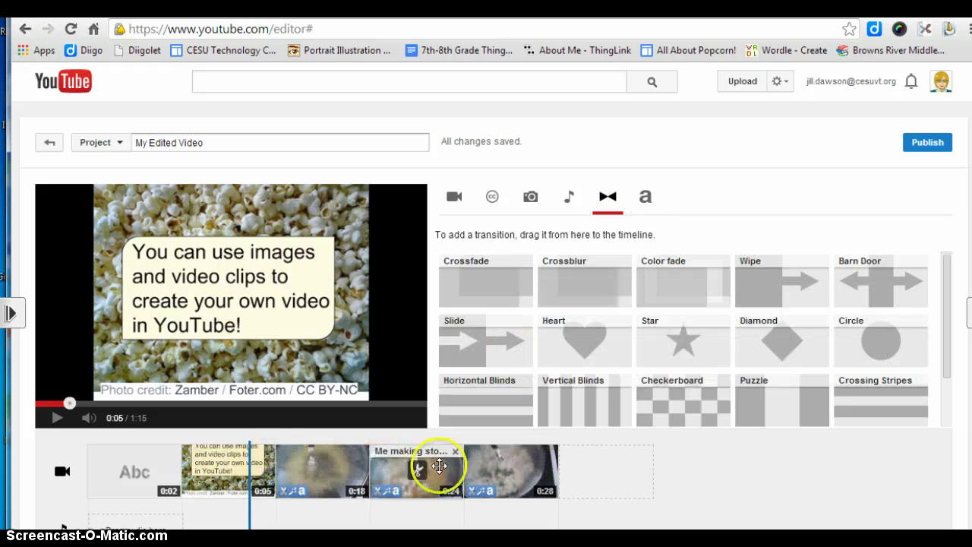
{"action": "left_click_drag", "start_coordinate": [458, 343], "coordinate": [378, 473]}
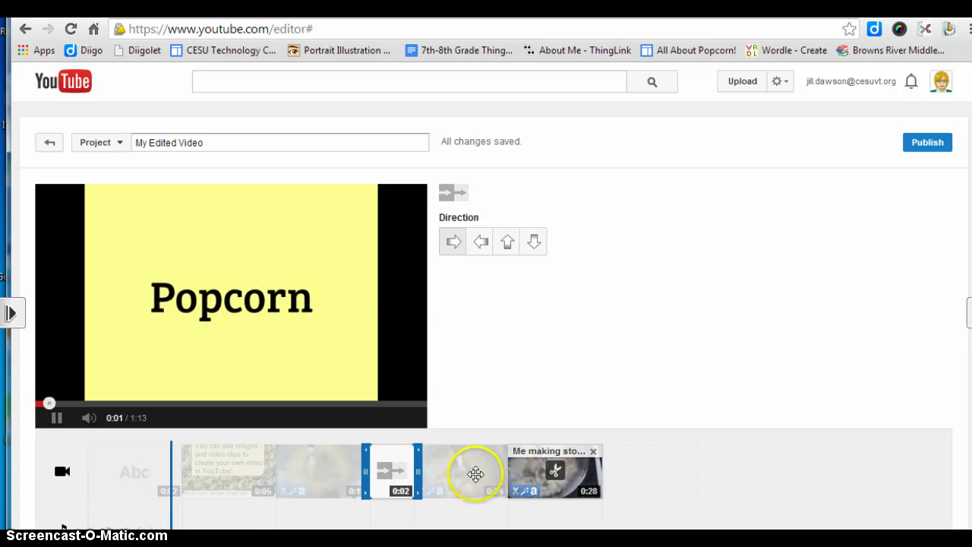
{"action": "left_click", "coordinate": [61, 468]}
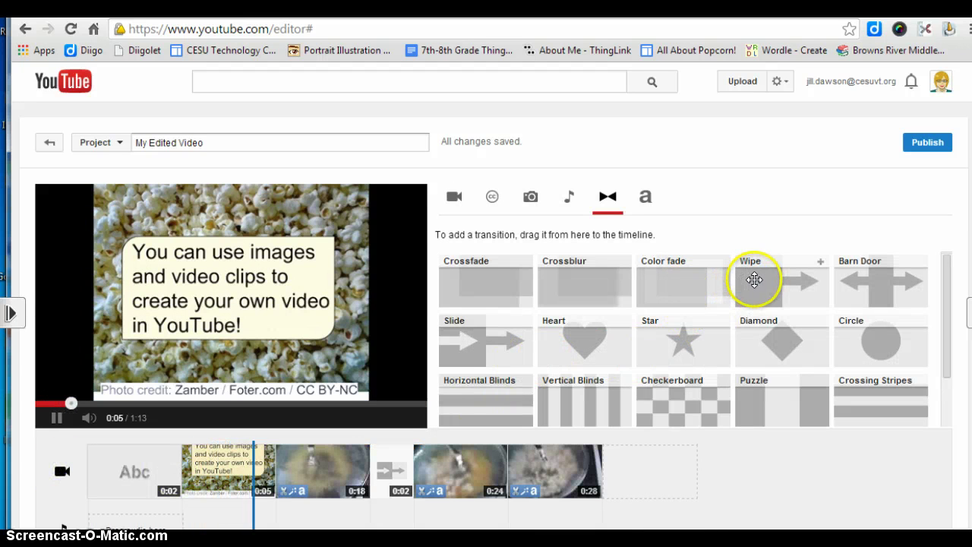
{"action": "left_click_drag", "start_coordinate": [754, 279], "coordinate": [516, 456]}
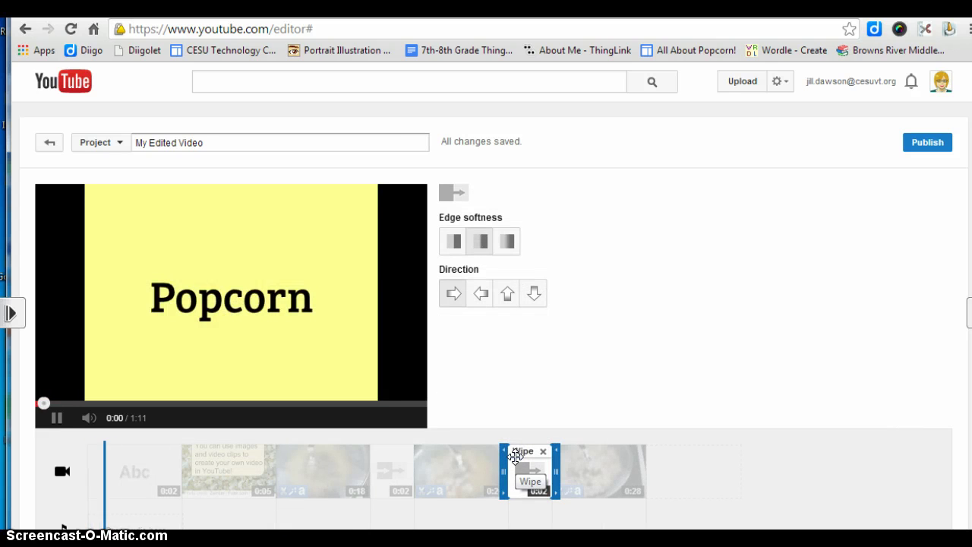
{"action": "left_click", "coordinate": [50, 418]}
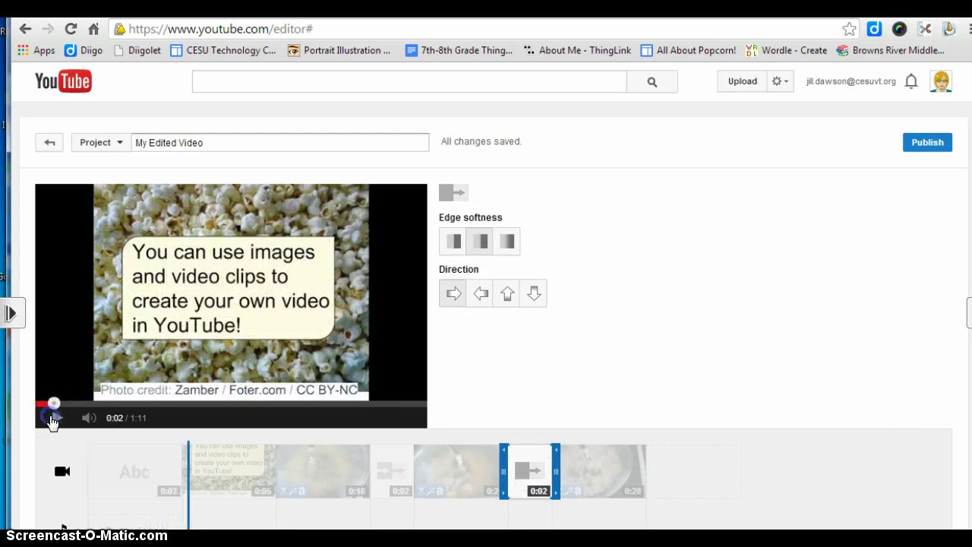
{"action": "left_click", "coordinate": [61, 473]}
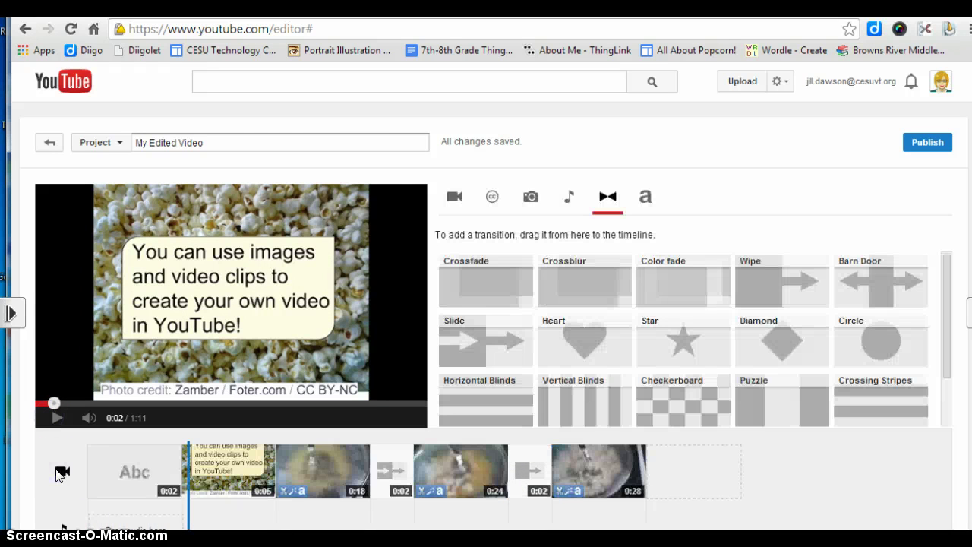
{"action": "mouse_move", "coordinate": [603, 481]}
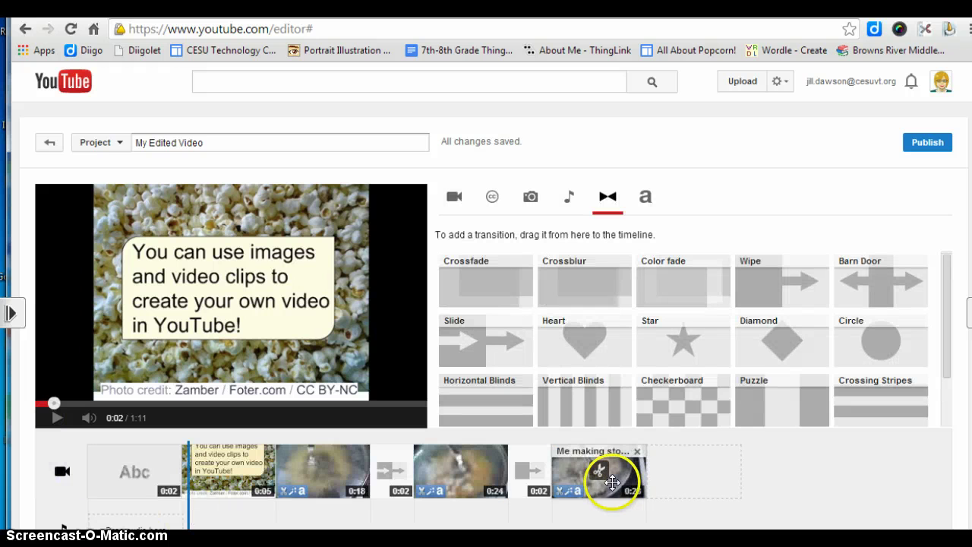
{"action": "left_click", "coordinate": [567, 472]}
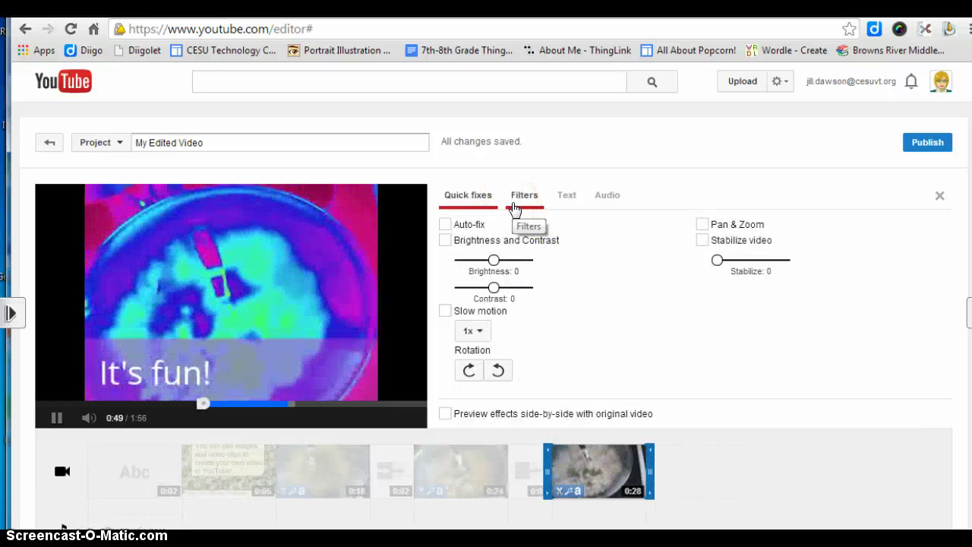
{"action": "left_click", "coordinate": [59, 466]}
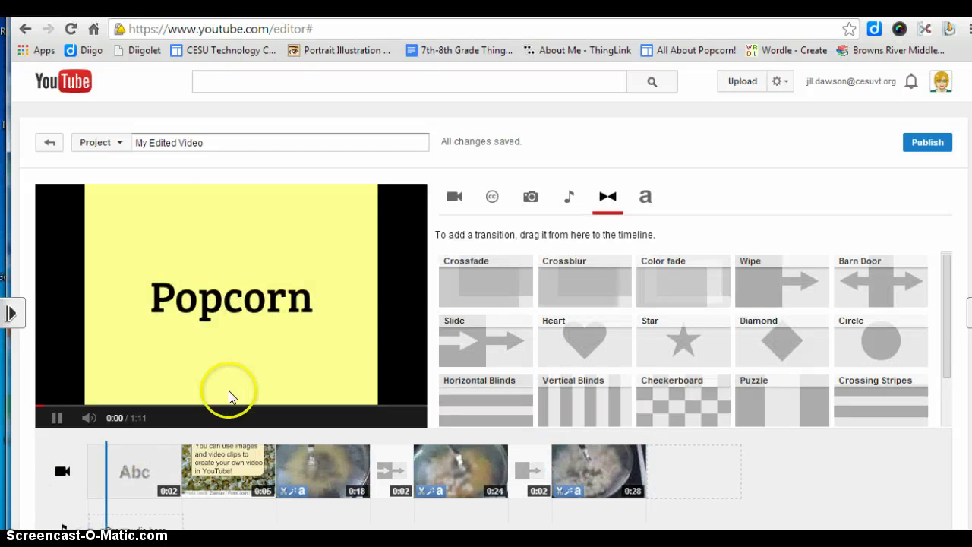
Search Creative Commons for 'ants like popcorn' and add it to the timeline end.
{"action": "left_click", "coordinate": [492, 196]}
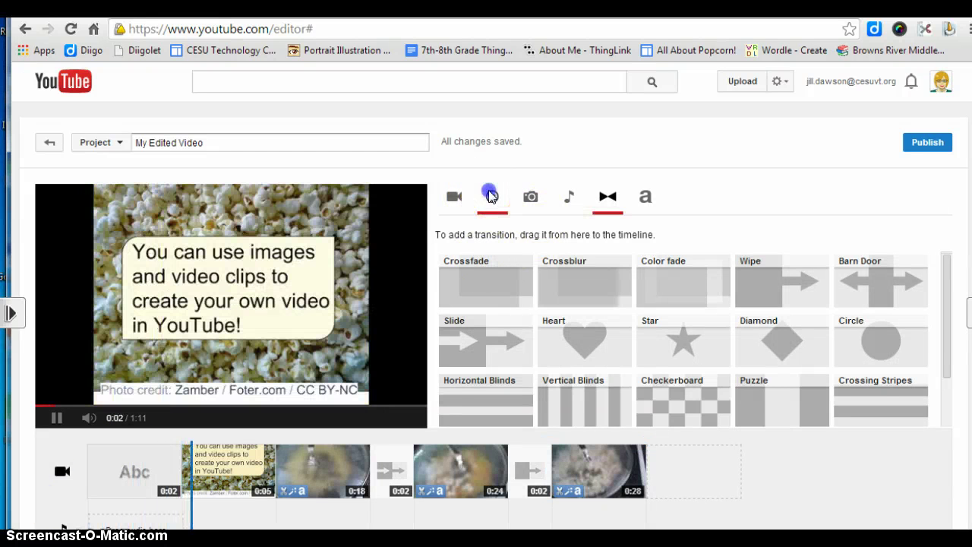
{"action": "left_click_drag", "start_coordinate": [688, 235], "coordinate": [481, 236]}
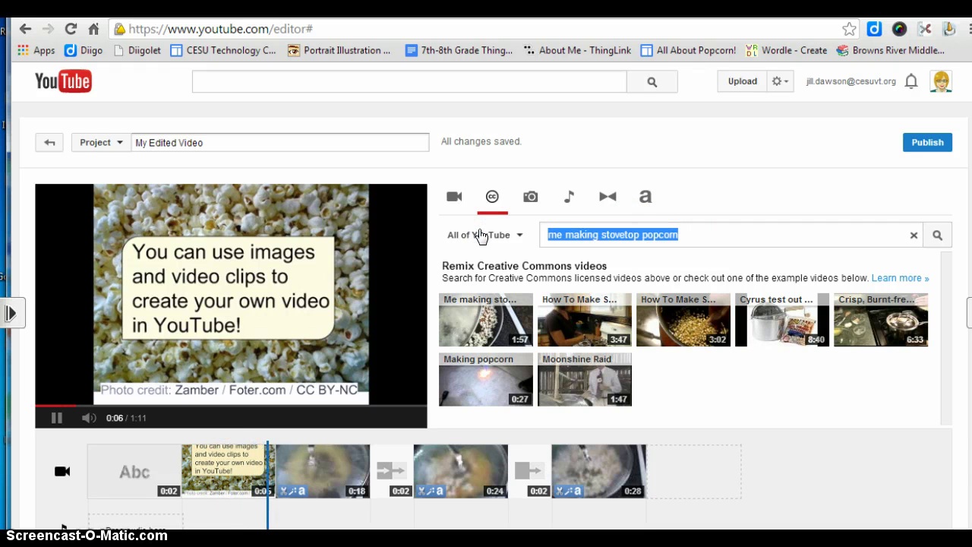
{"action": "type", "text": "ants like p"}
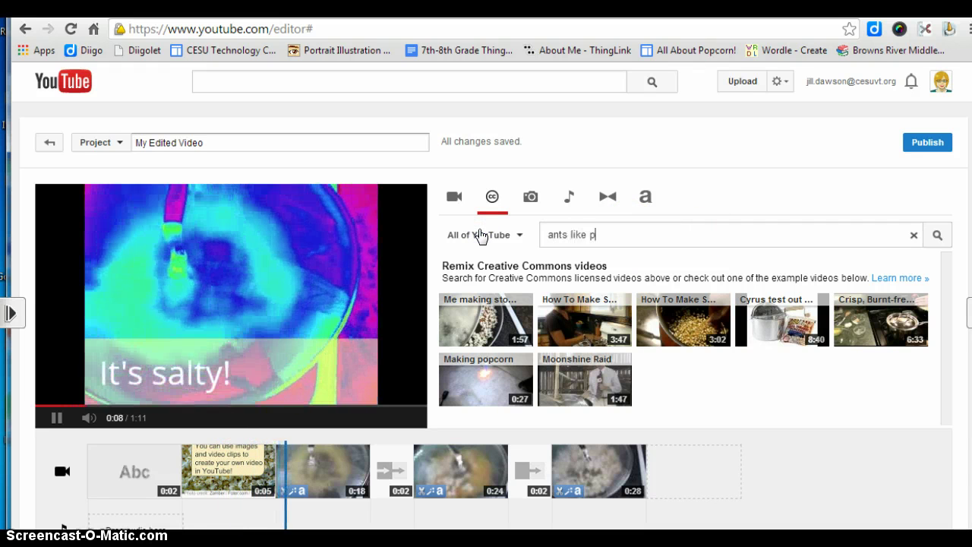
{"action": "type", "text": "opcorn"}
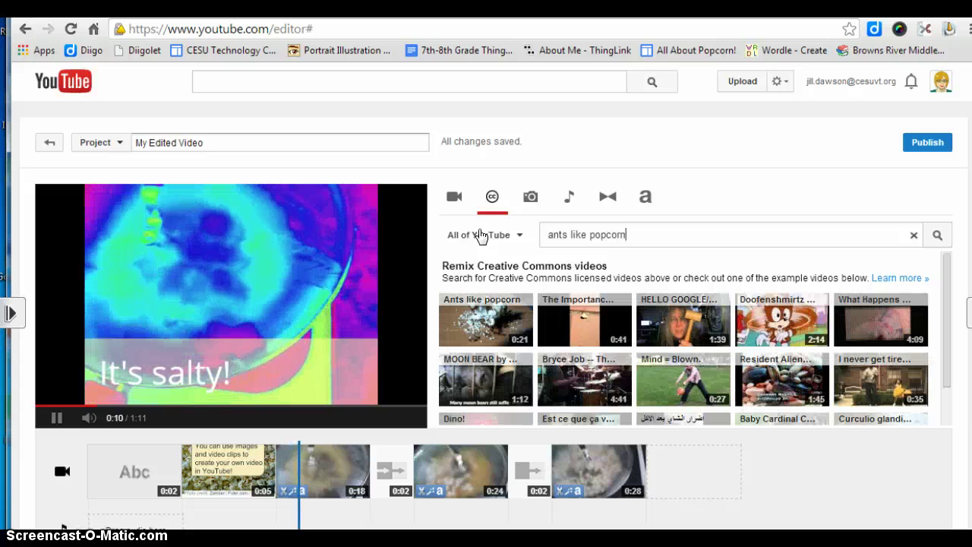
{"action": "mouse_move", "coordinate": [456, 306]}
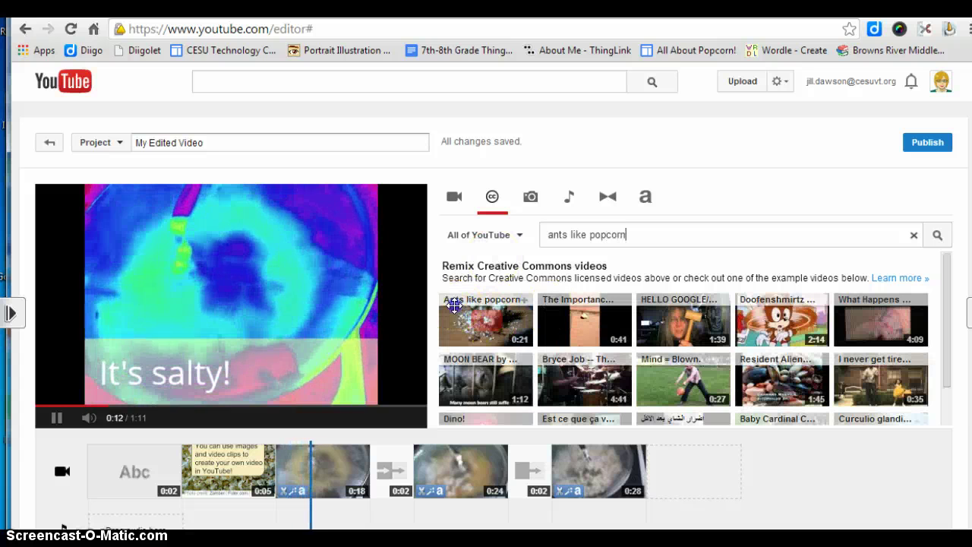
{"action": "left_click_drag", "start_coordinate": [456, 305], "coordinate": [691, 472]}
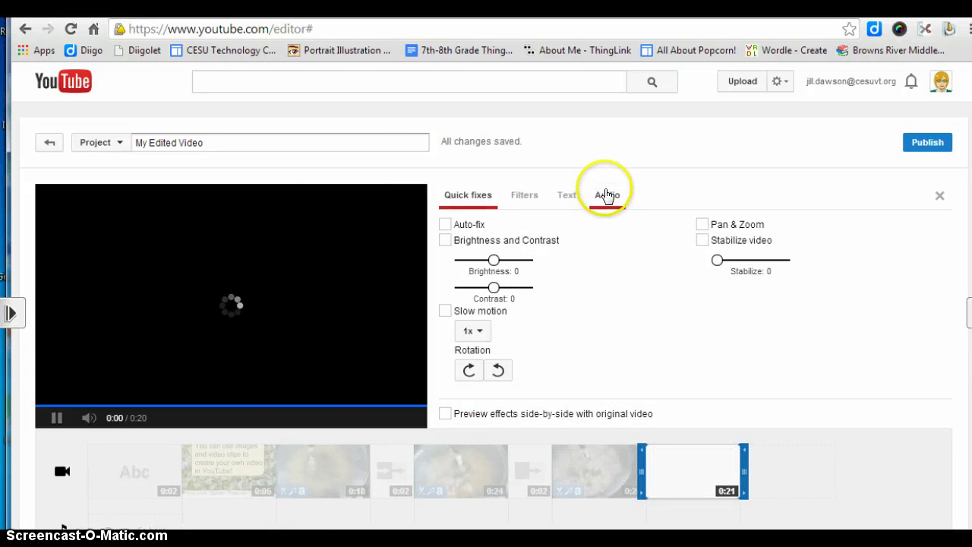
Mute the ants clip and split it at 0:09.4.
{"action": "left_click", "coordinate": [607, 196]}
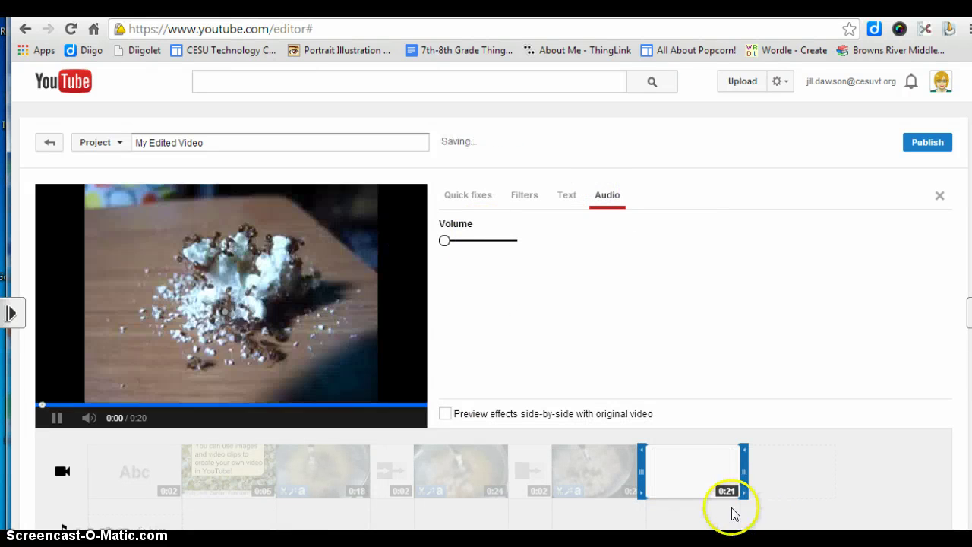
{"action": "left_click", "coordinate": [693, 472]}
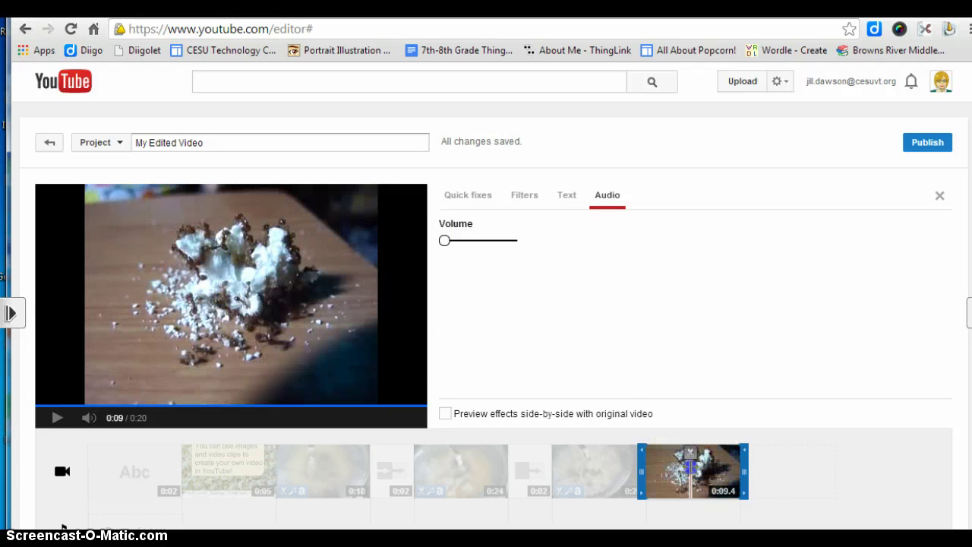
{"action": "left_click", "coordinate": [689, 454]}
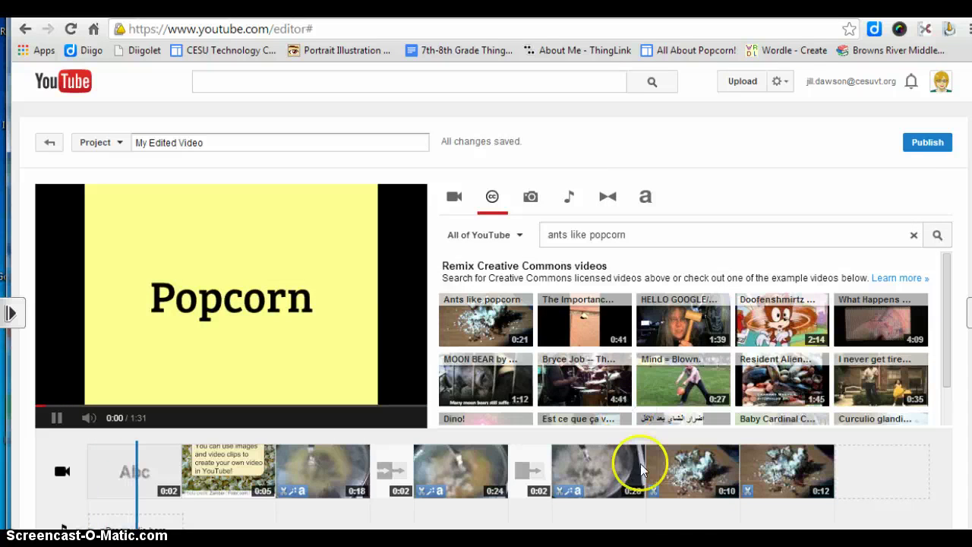
Place a Heart transition before the ants clips and show the final ants clip's filters.
{"action": "left_click", "coordinate": [608, 199]}
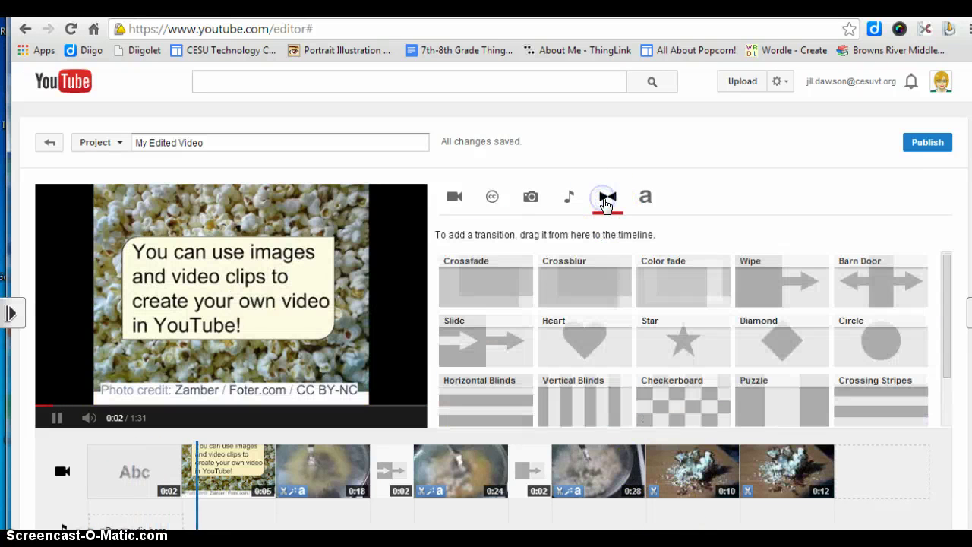
{"action": "left_click_drag", "start_coordinate": [586, 341], "coordinate": [646, 455]}
{"action": "left_click_drag", "start_coordinate": [716, 466], "coordinate": [59, 471]}
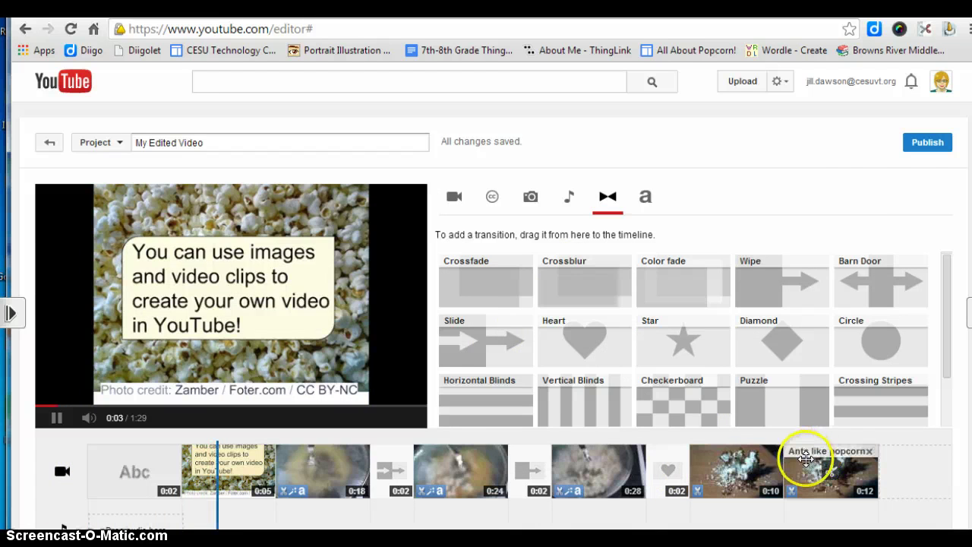
{"action": "left_click", "coordinate": [805, 456]}
{"action": "left_click", "coordinate": [516, 193]}
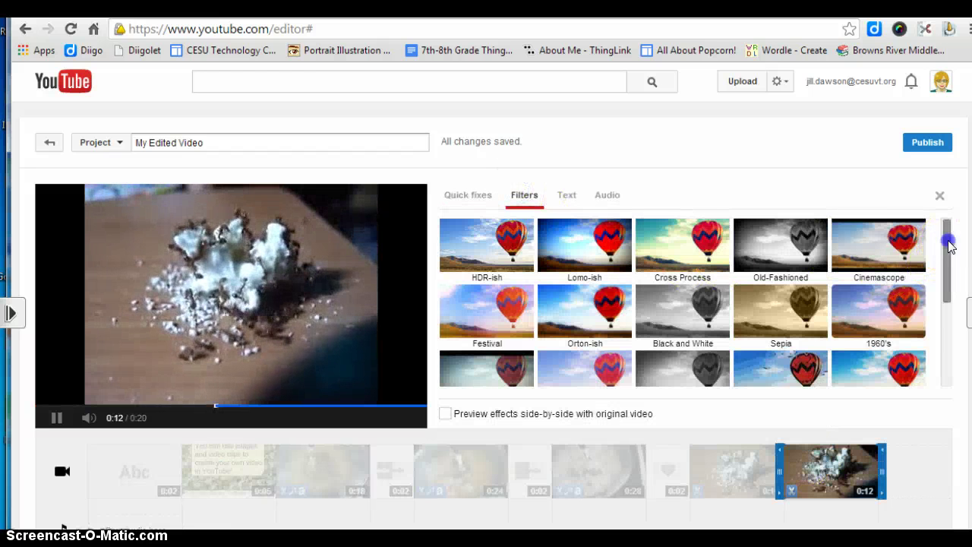
Apply the Cartoon filter to the closing ants clip, then select the earlier ants clip.
{"action": "left_click_drag", "start_coordinate": [947, 246], "coordinate": [934, 296]}
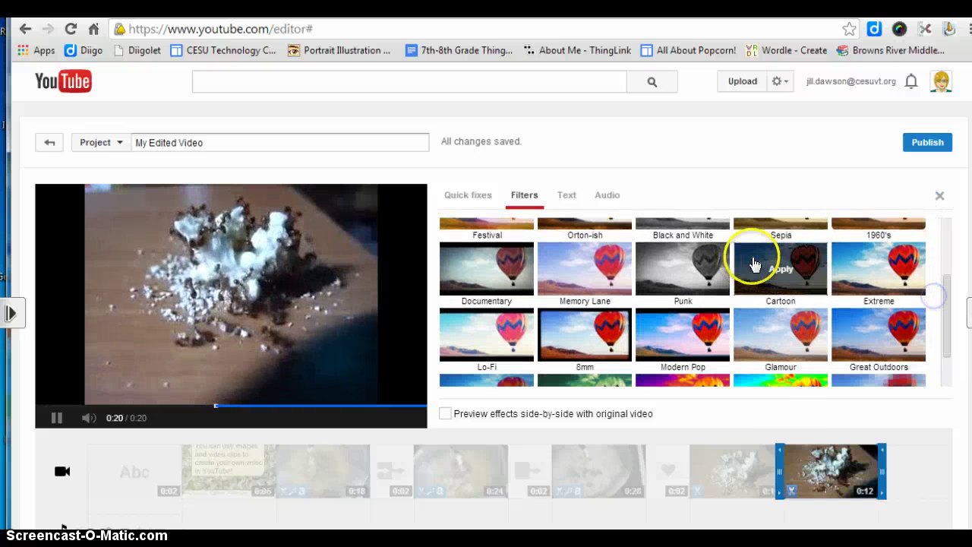
{"action": "left_click", "coordinate": [756, 264]}
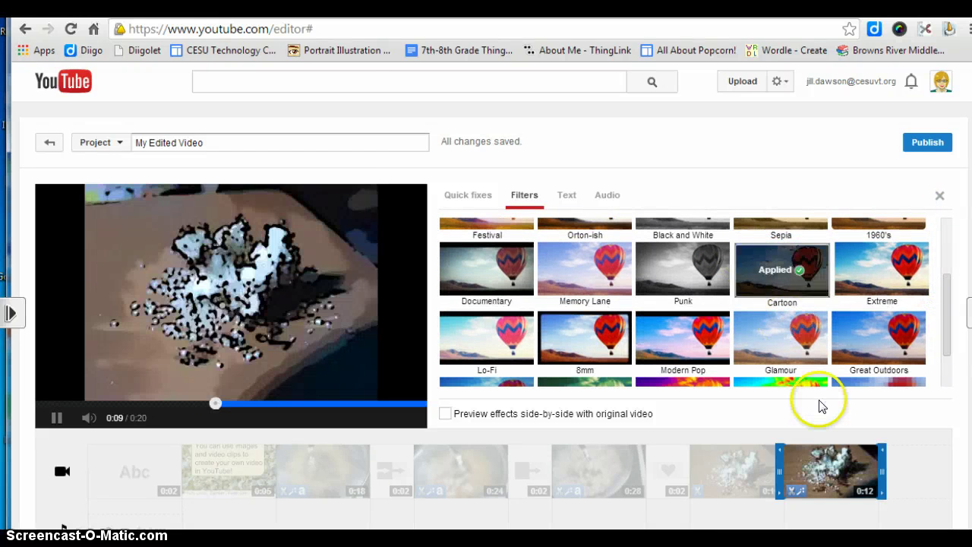
{"action": "left_click", "coordinate": [710, 477]}
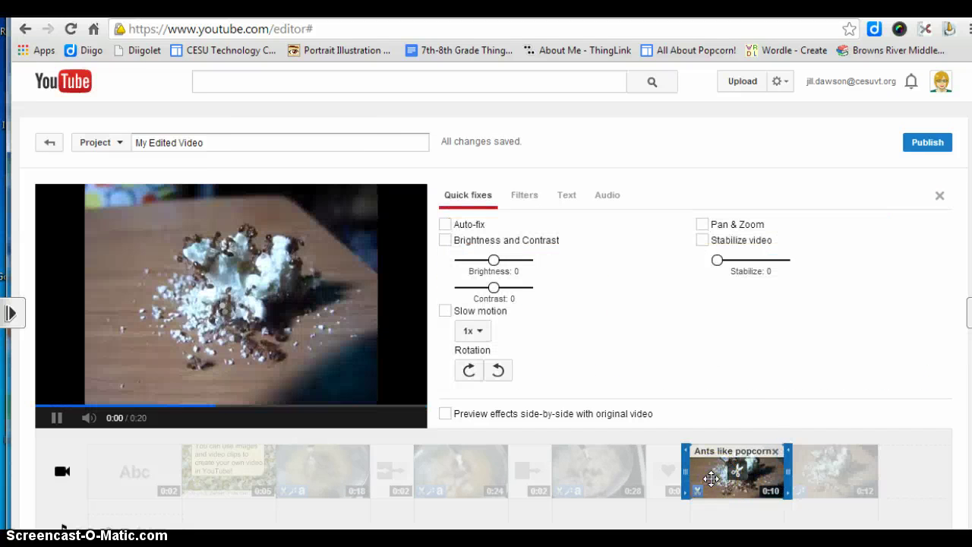
Enter the caption 'Ants love it, too!' for the first ants clip.
{"action": "left_click", "coordinate": [567, 195]}
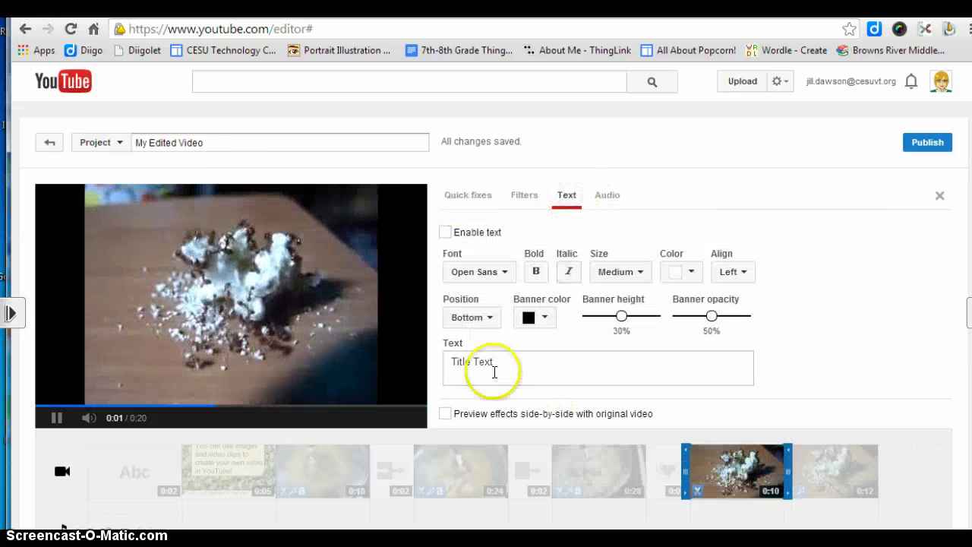
{"action": "type", "text": "ants"}
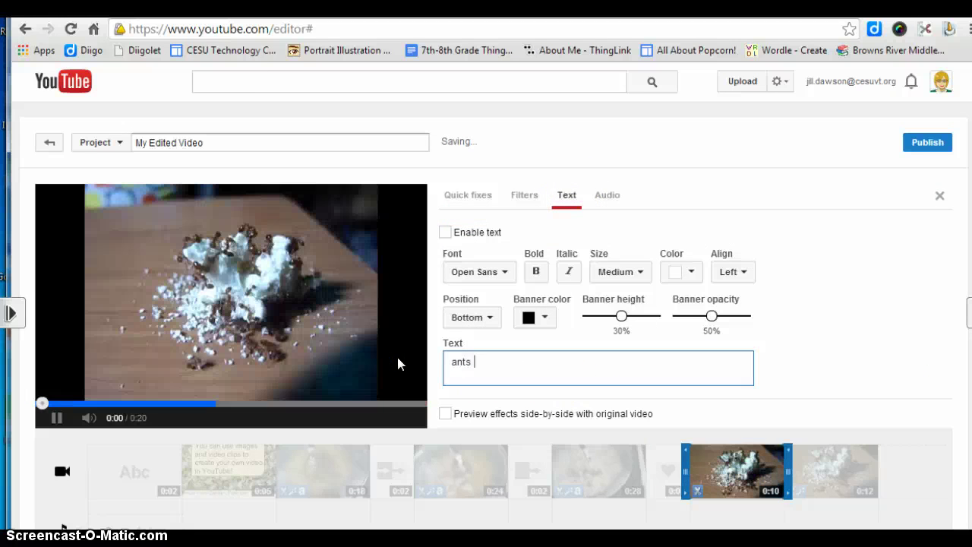
{"action": "key", "text": "BackSpace"}
{"action": "key", "text": "BackSpace"}
{"action": "key", "text": "BackSpace"}
{"action": "type", "text": "Ants "}
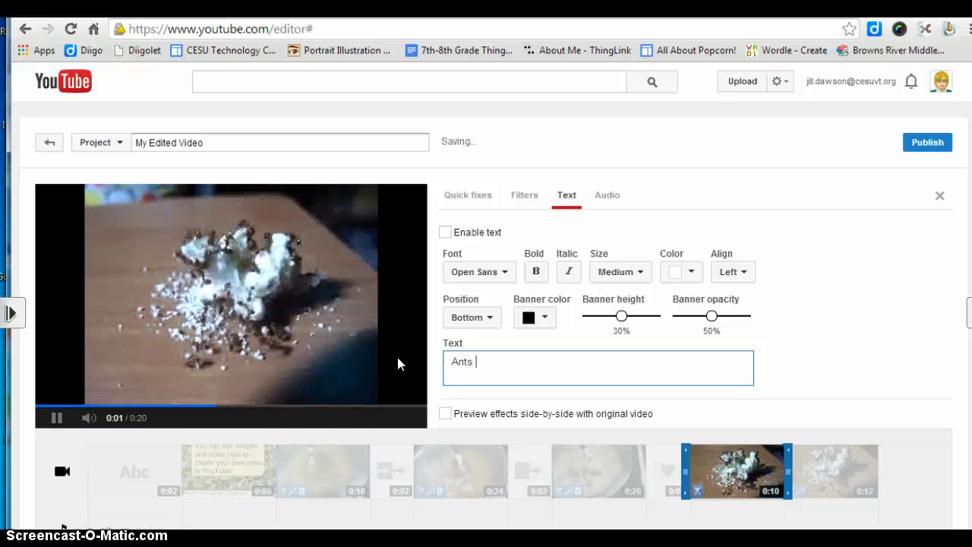
{"action": "type", "text": "love it"}
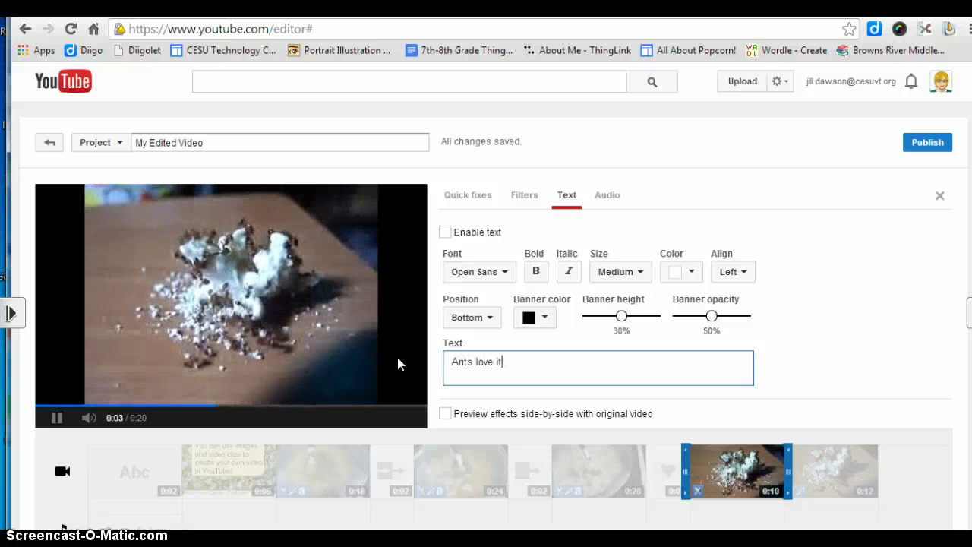
{"action": "type", "text": ", too!"}
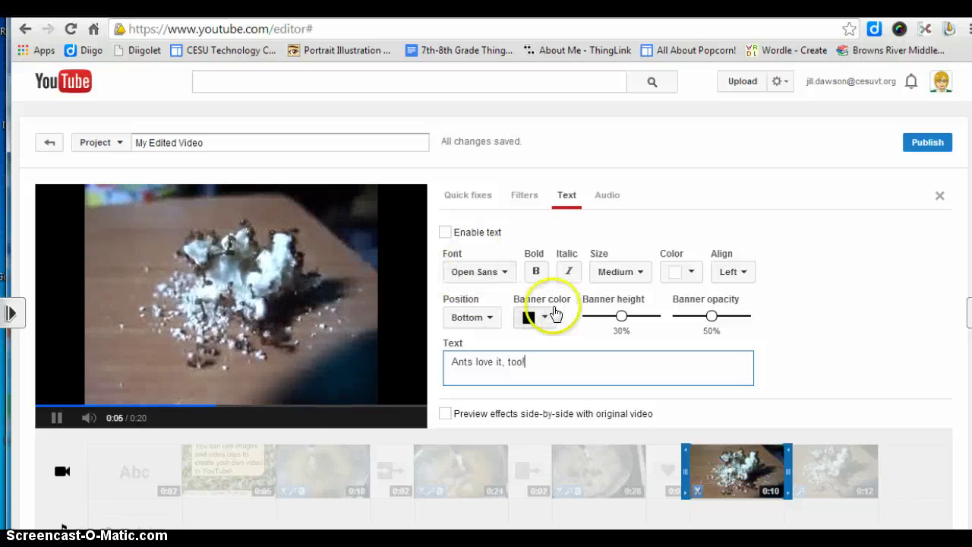
Enable the caption text and give it a dark red banner.
{"action": "left_click", "coordinate": [547, 317]}
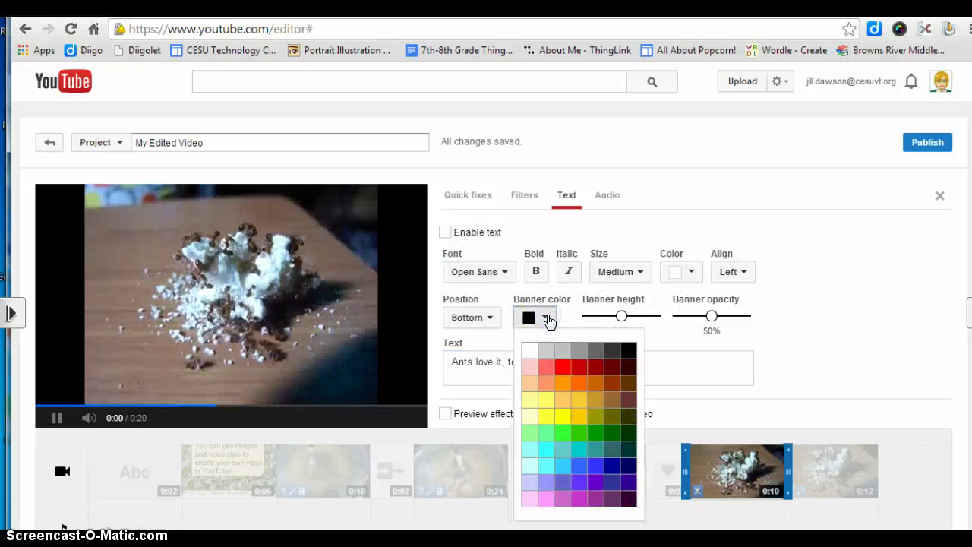
{"action": "left_click", "coordinate": [562, 370]}
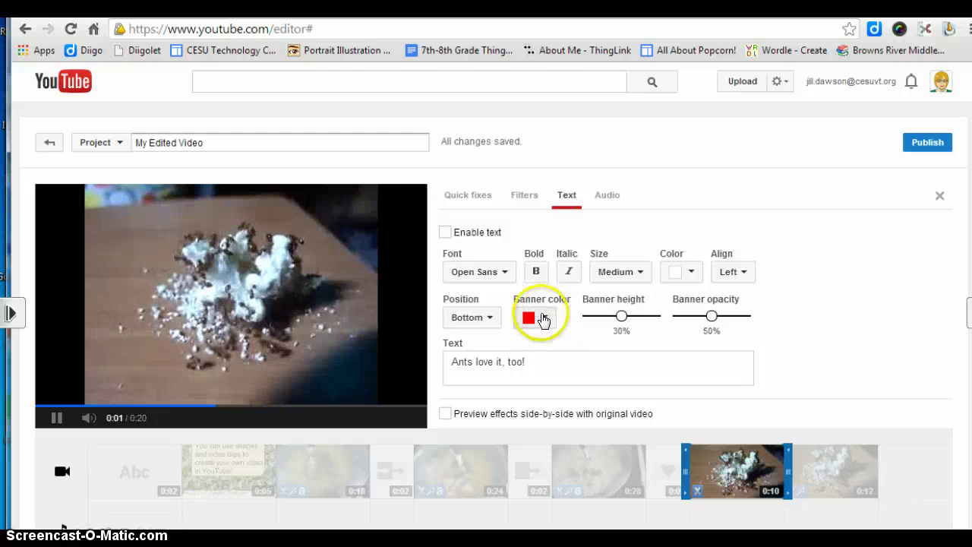
{"action": "left_click", "coordinate": [445, 233]}
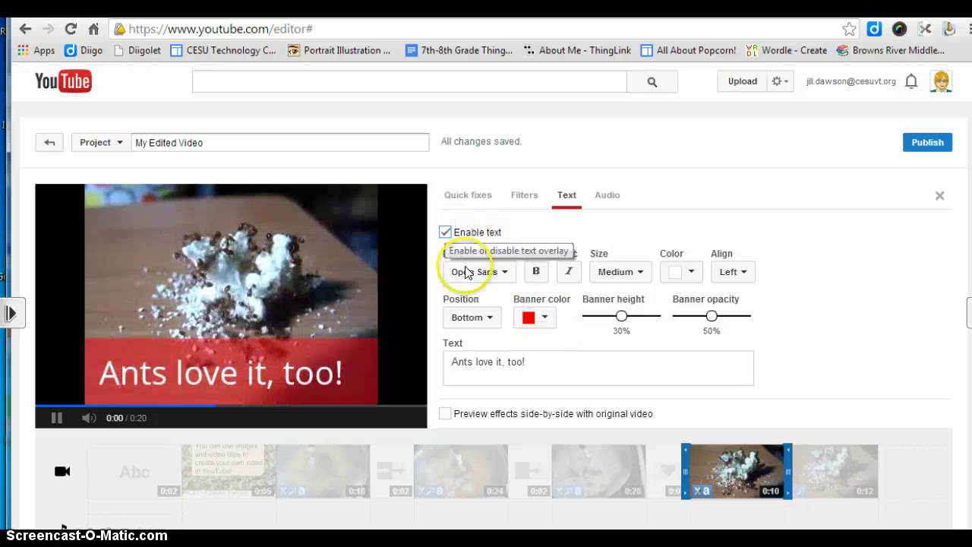
{"action": "left_click", "coordinate": [543, 319]}
{"action": "left_click", "coordinate": [577, 369]}
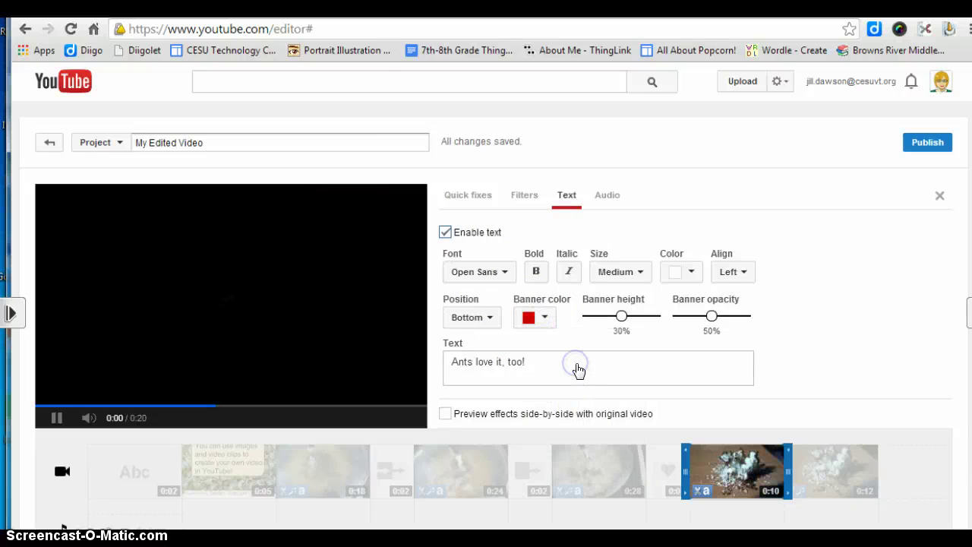
Set the caption font to Bree Serif and the banner opacity to 40%.
{"action": "left_click", "coordinate": [503, 275]}
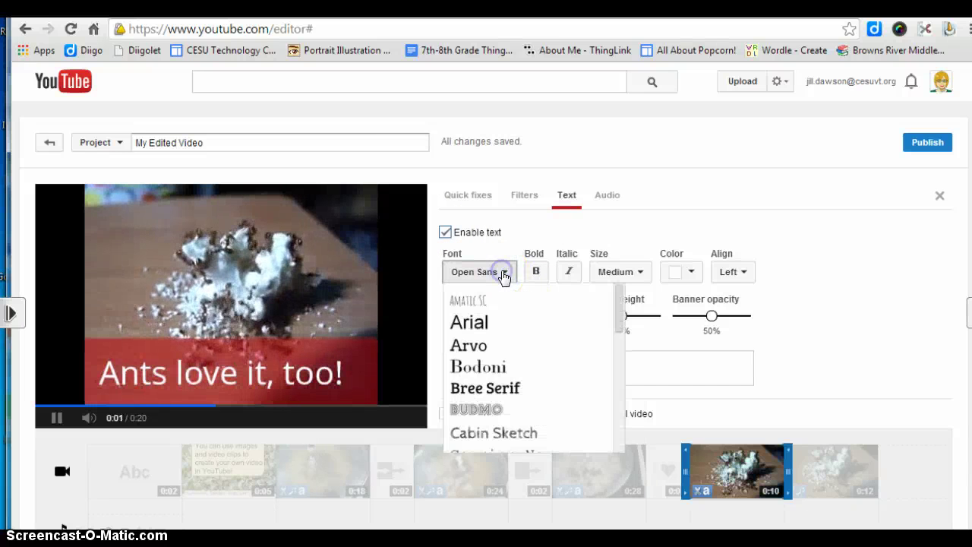
{"action": "left_click", "coordinate": [482, 391]}
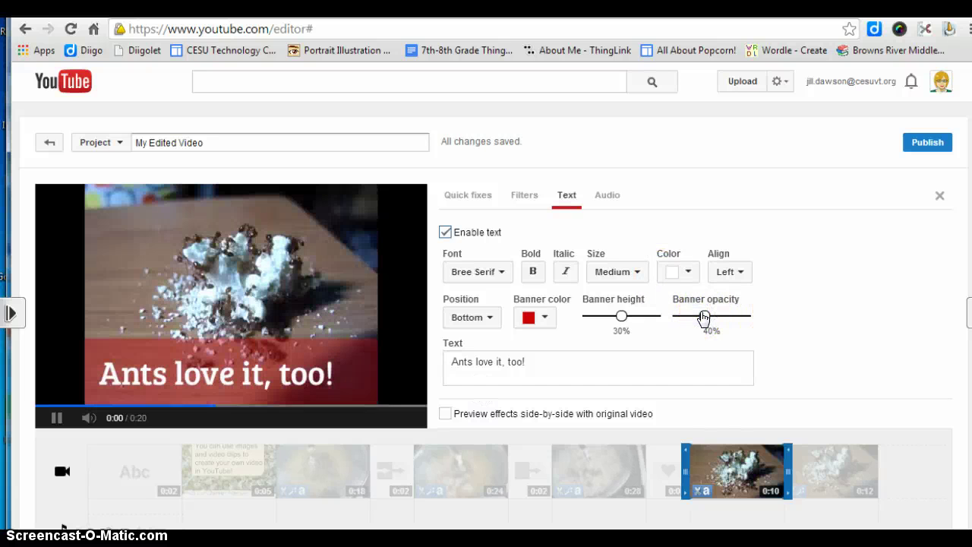
{"action": "left_click", "coordinate": [523, 428]}
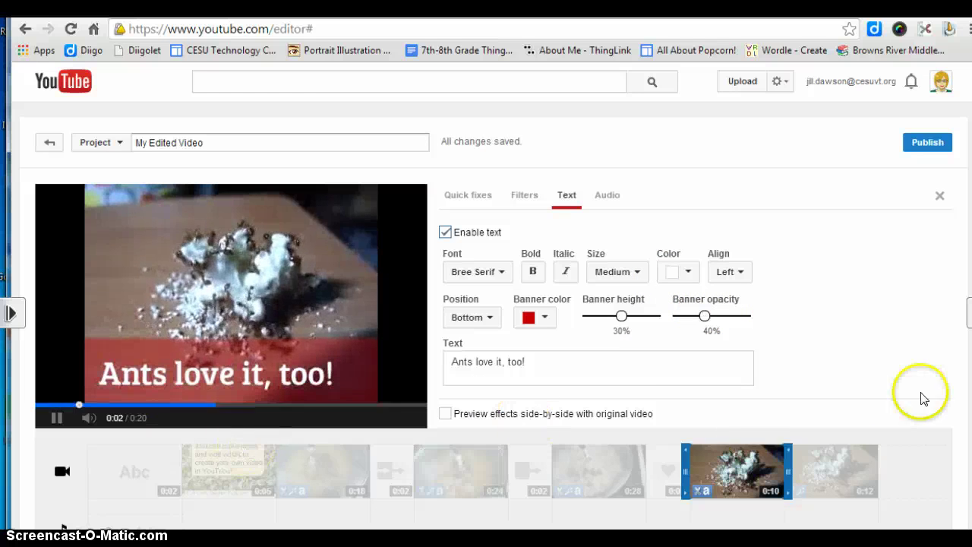
{"action": "scroll", "coordinate": [486, 296], "scroll_direction": "down", "scroll_amount": 1}
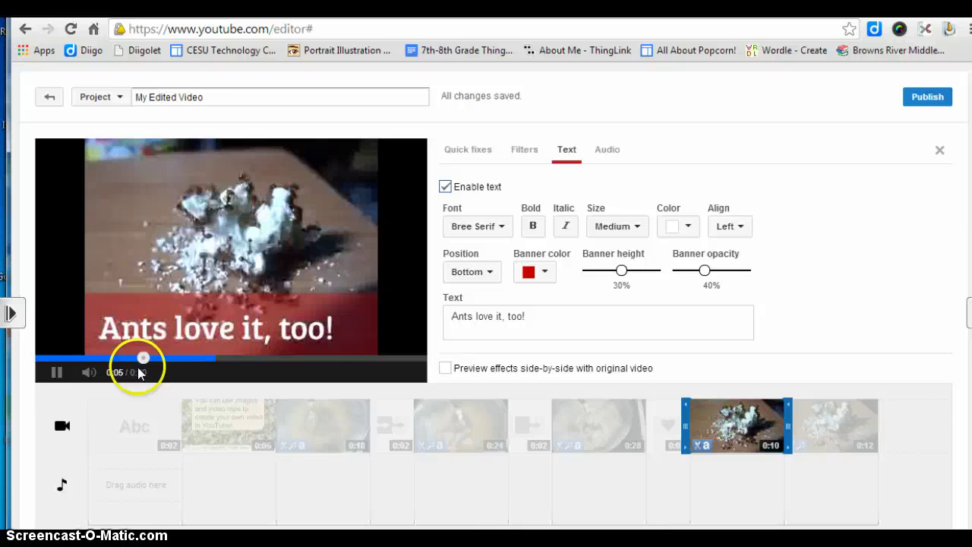
Add the Video Credits image from the uploaded photos to the end of the timeline.
{"action": "left_click", "coordinate": [59, 424]}
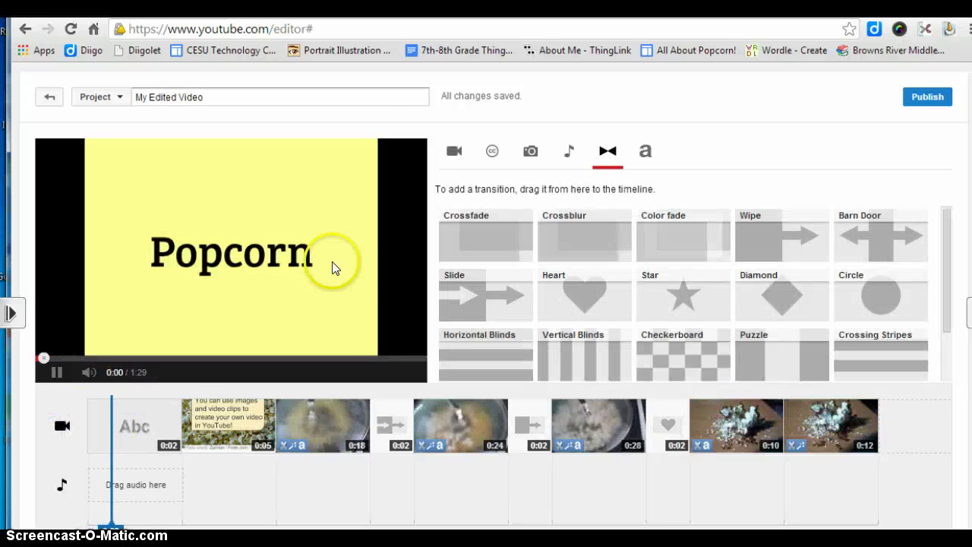
{"action": "left_click", "coordinate": [530, 151]}
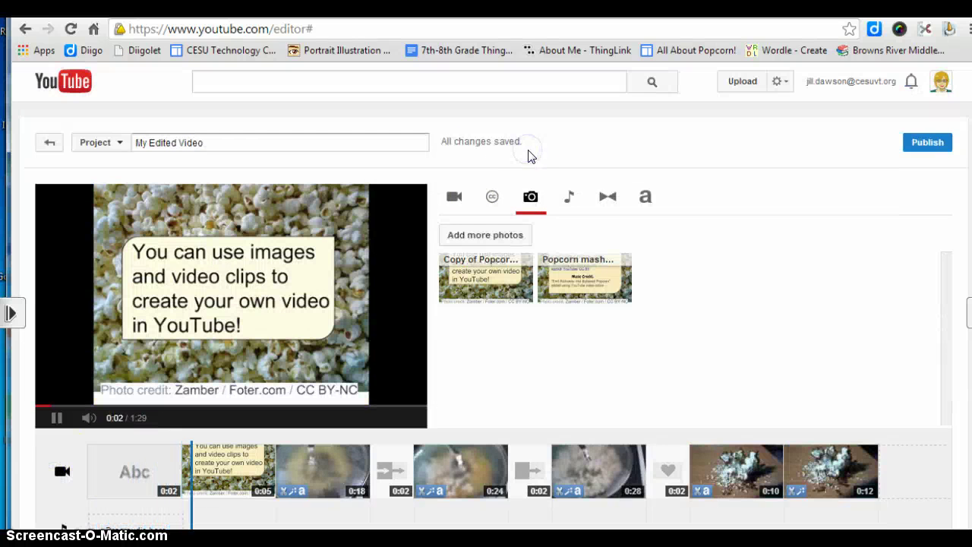
{"action": "left_click_drag", "start_coordinate": [560, 280], "coordinate": [924, 473]}
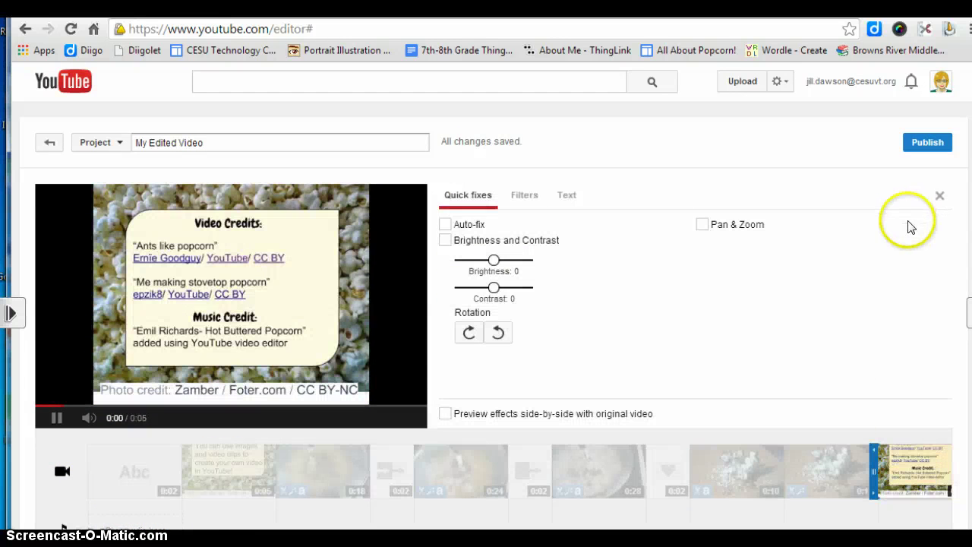
{"action": "scroll", "coordinate": [62, 528], "scroll_direction": "down", "scroll_amount": 1}
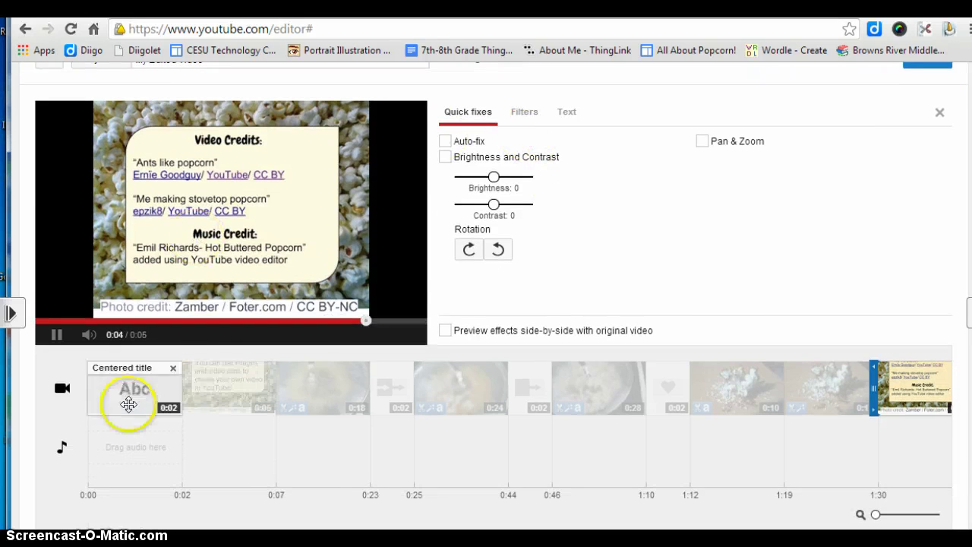
{"action": "left_click", "coordinate": [55, 389]}
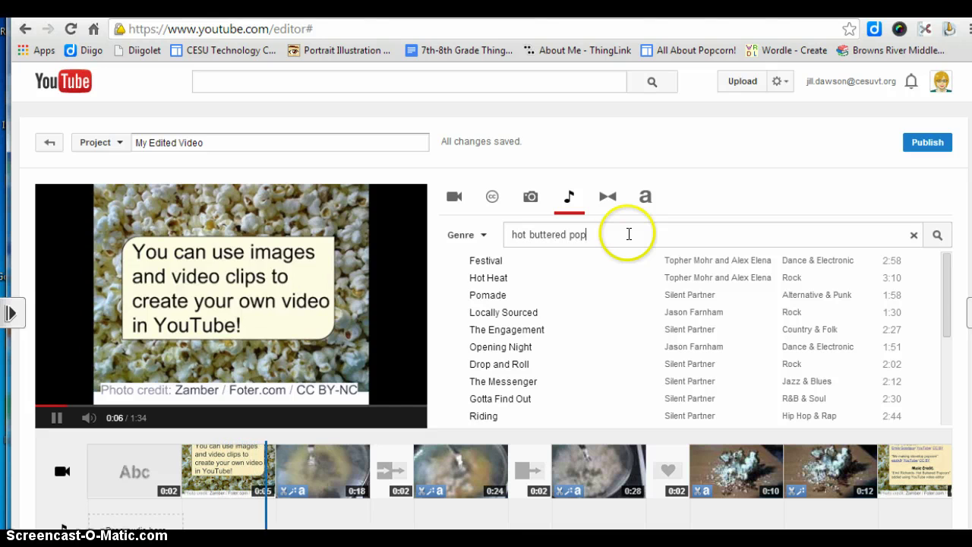
Search 'hot buttered popcorn' and put the 3:22 jazz track on the audio track.
{"action": "key", "text": "Return"}
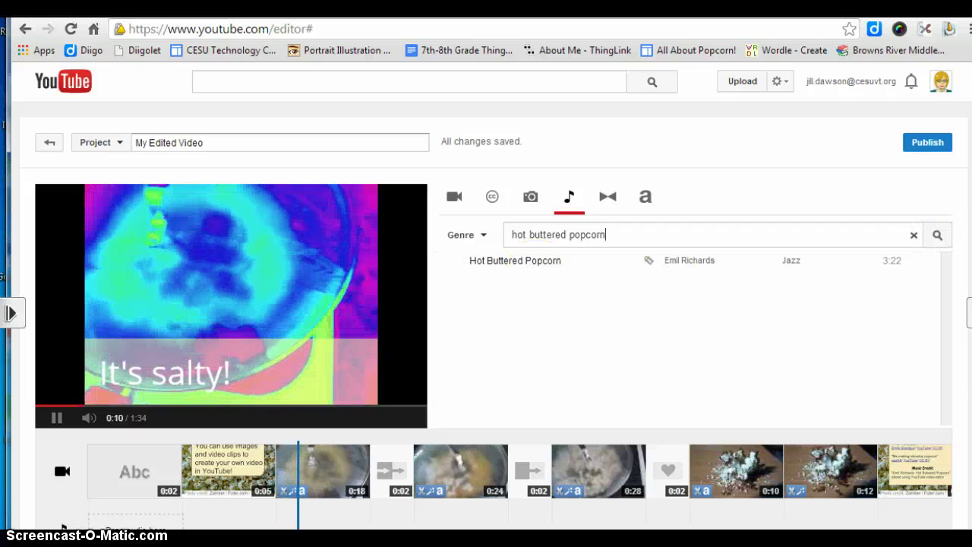
{"action": "scroll", "coordinate": [486, 334], "scroll_direction": "down", "scroll_amount": 1}
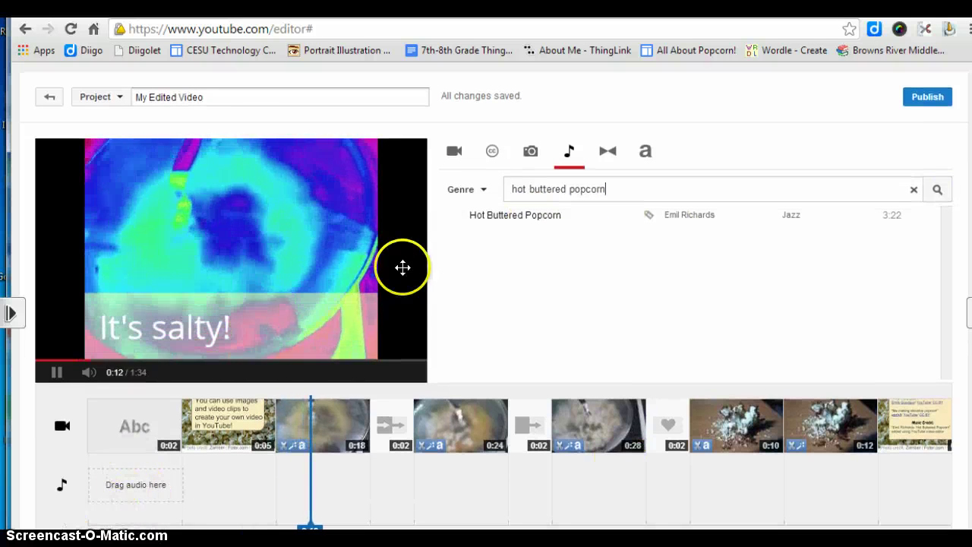
{"action": "left_click_drag", "start_coordinate": [511, 218], "coordinate": [126, 481]}
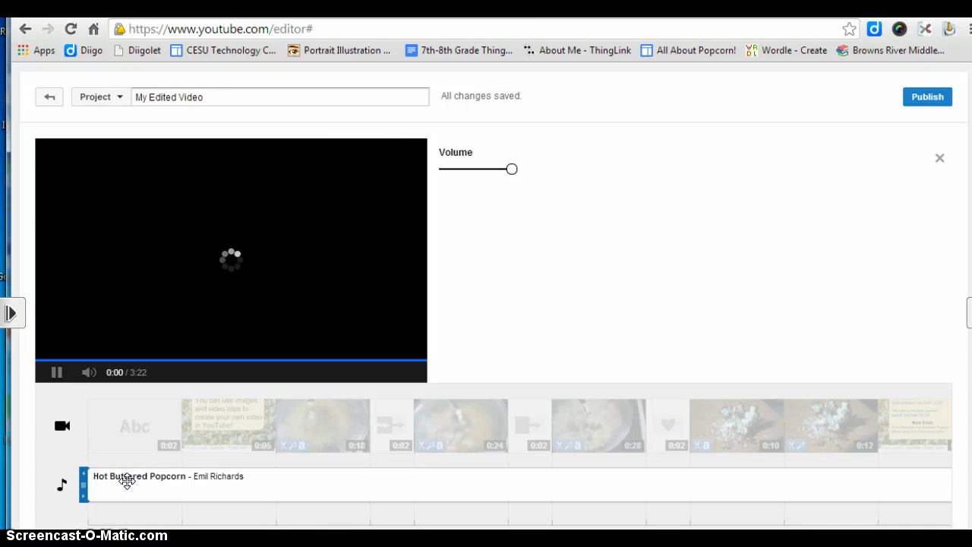